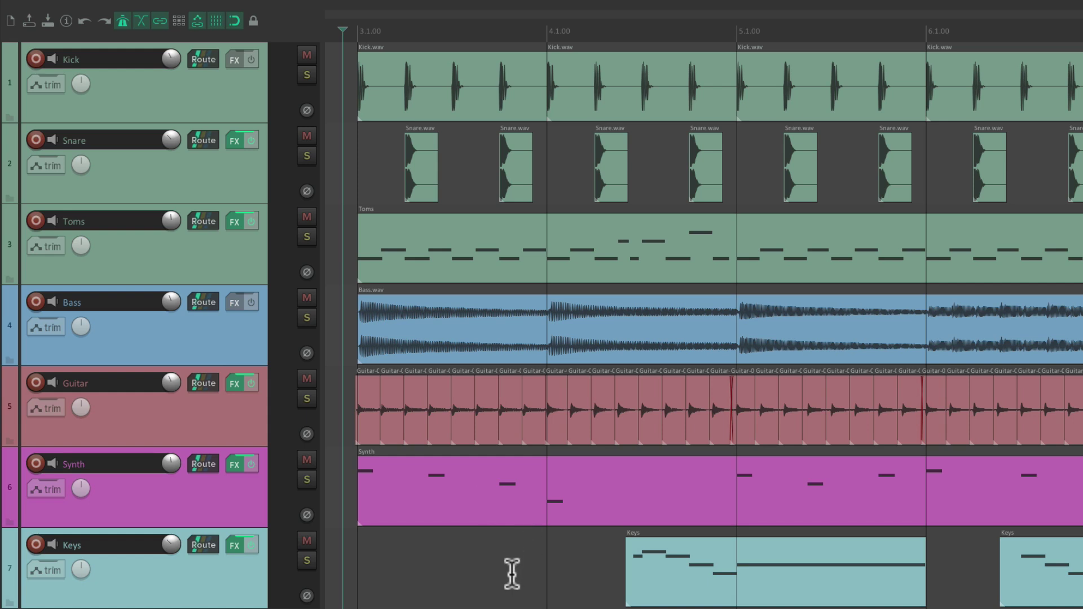
Step: Play back the song and open the render settings with the master mix as source
key("space")
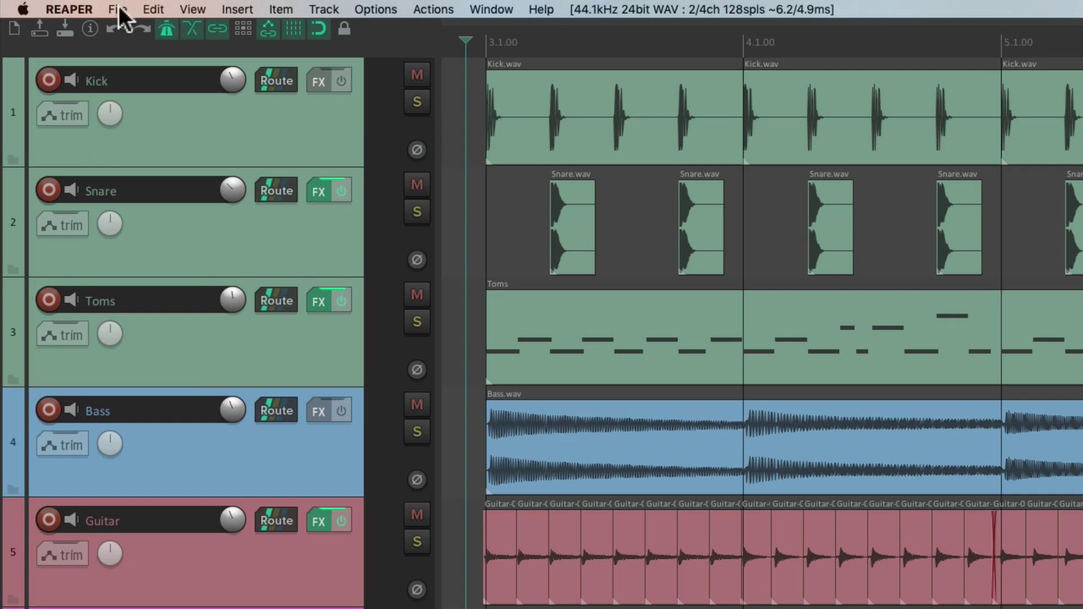
left_click(121, 10)
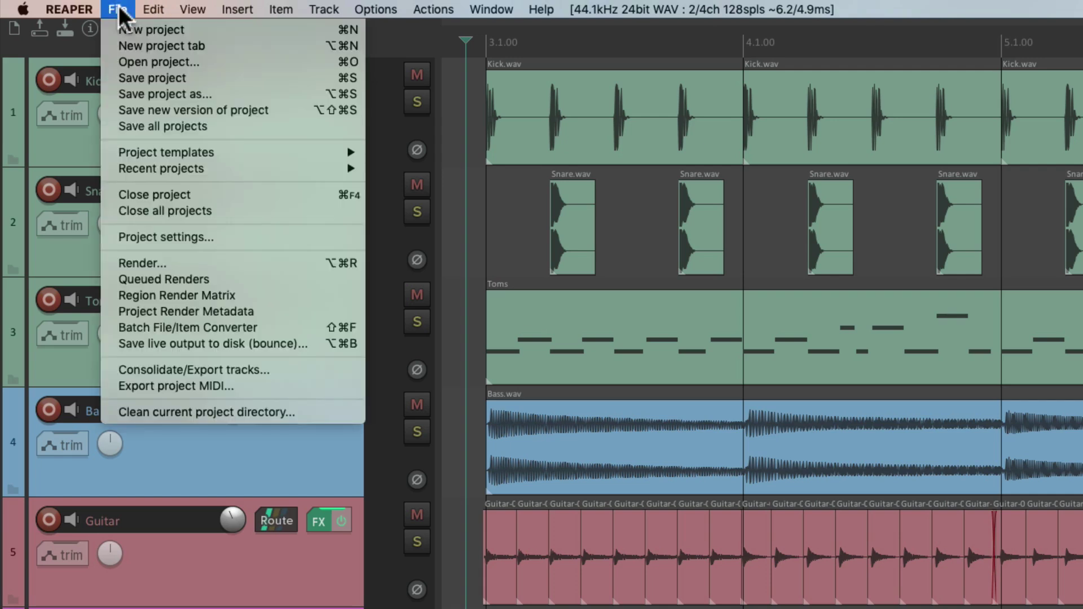
left_click(302, 266)
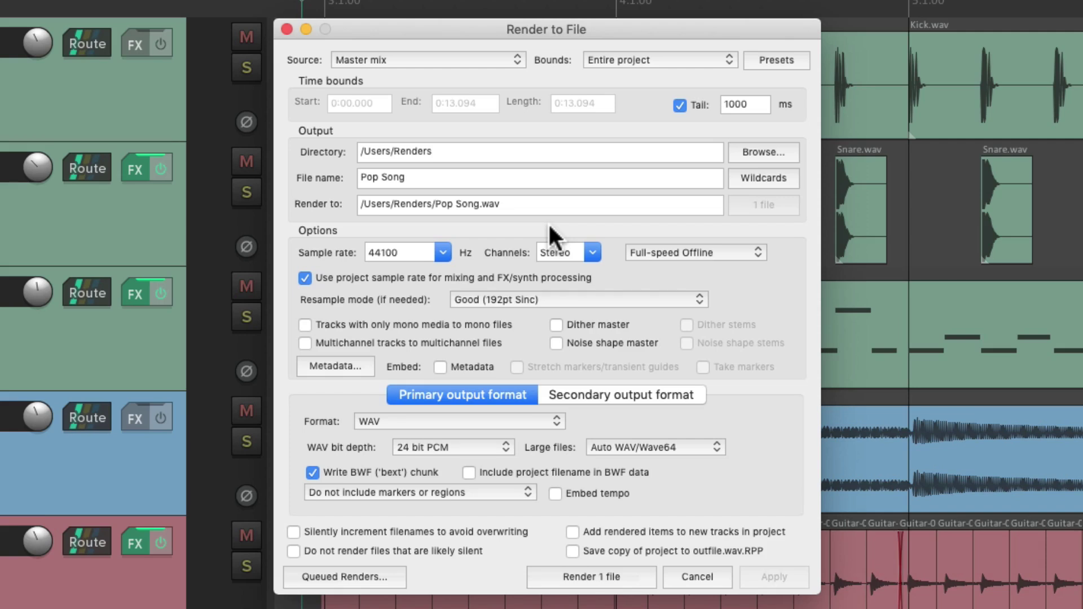
left_click(484, 61)
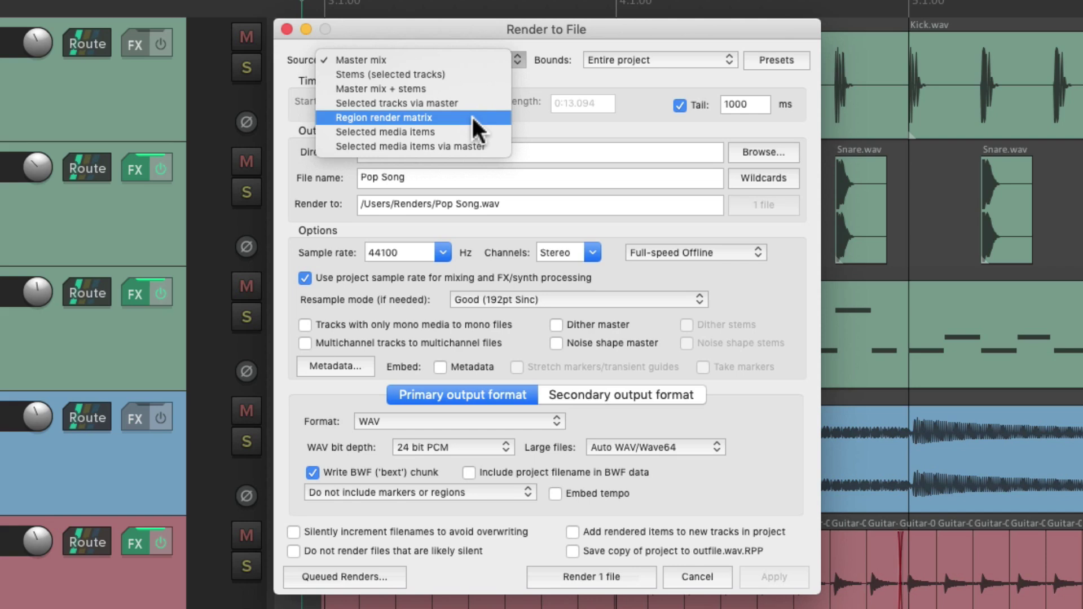
left_click(472, 54)
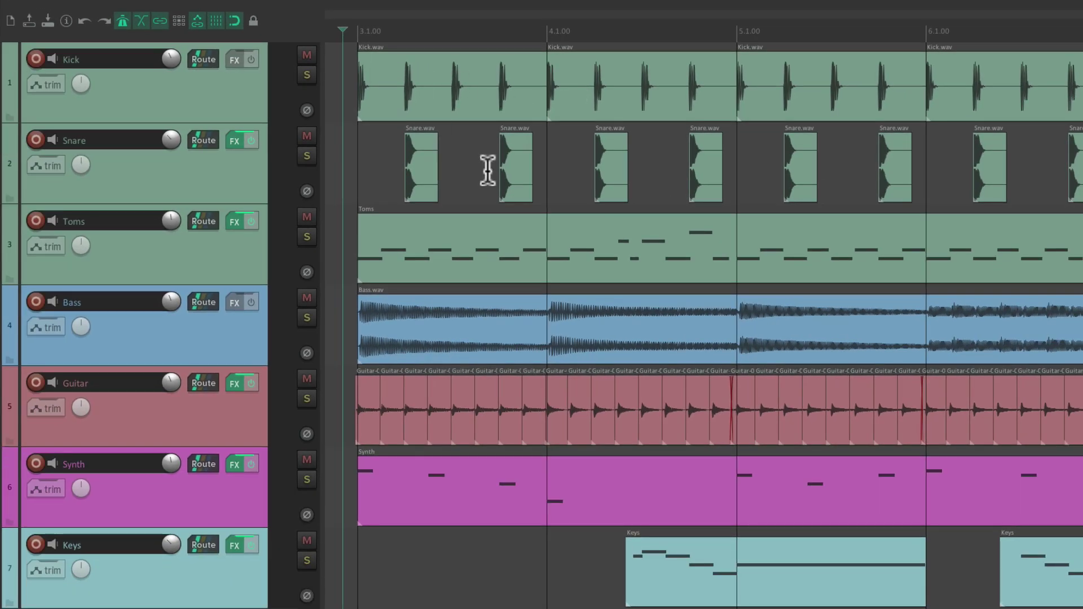
Step: Render the entire project's master mix to Pop Song.wav in the Renders folder
scroll(488, 171, "left", 5)
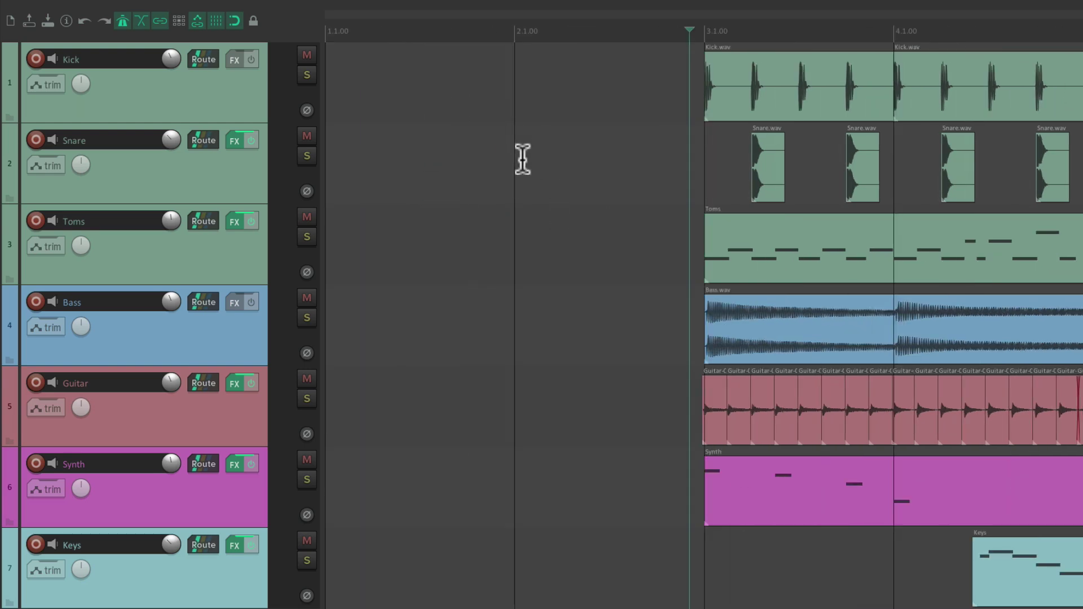
key("super+alt+r")
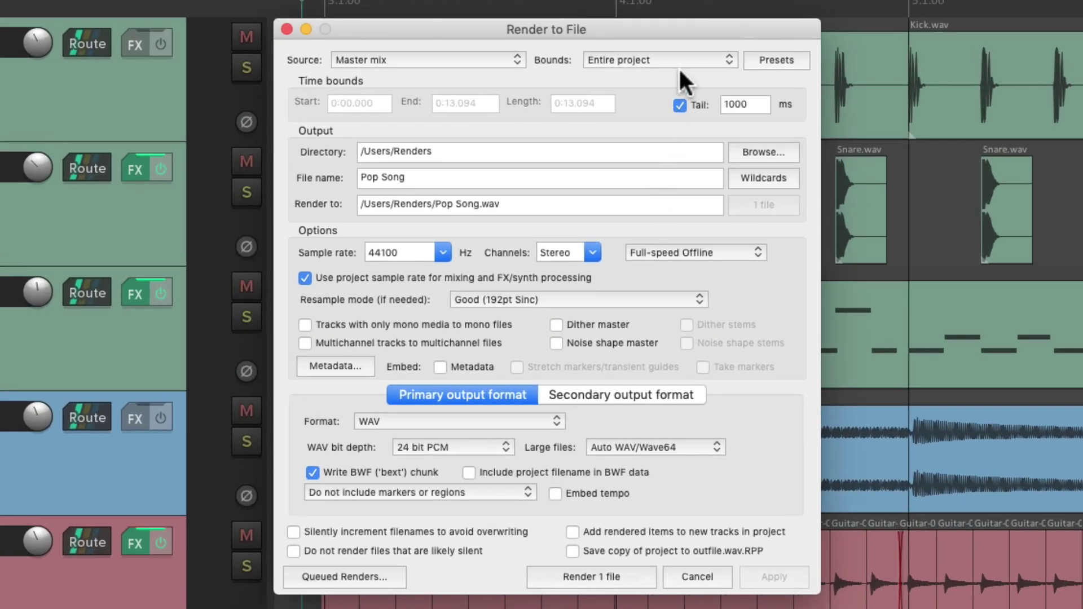
left_click(686, 57)
left_click(686, 57)
left_click(632, 578)
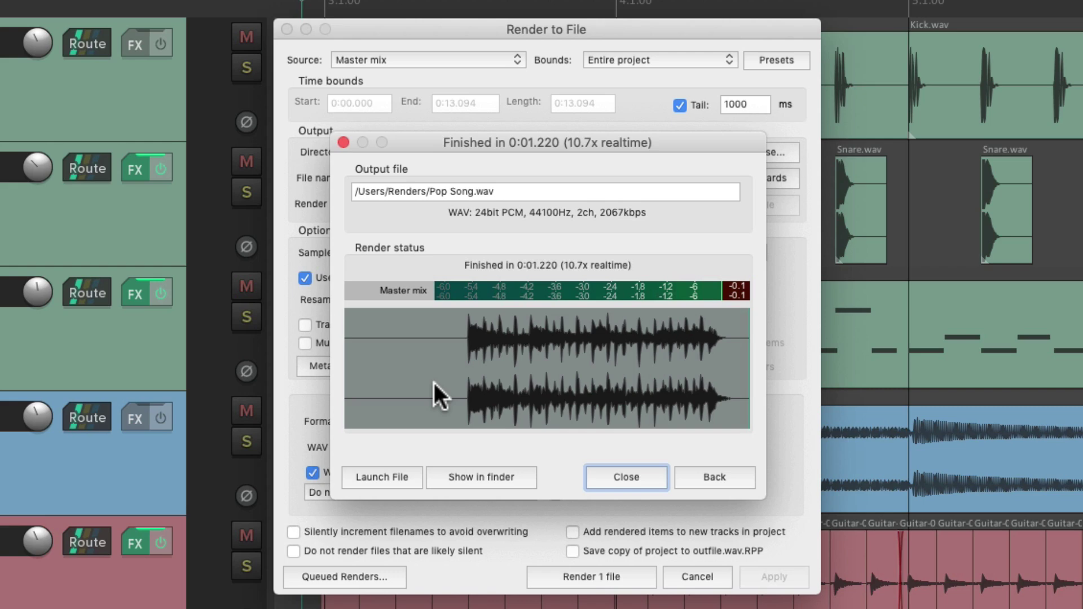
Step: Reveal Pop Song.wav in Finder and play a Quick Look preview of it
left_click(520, 476)
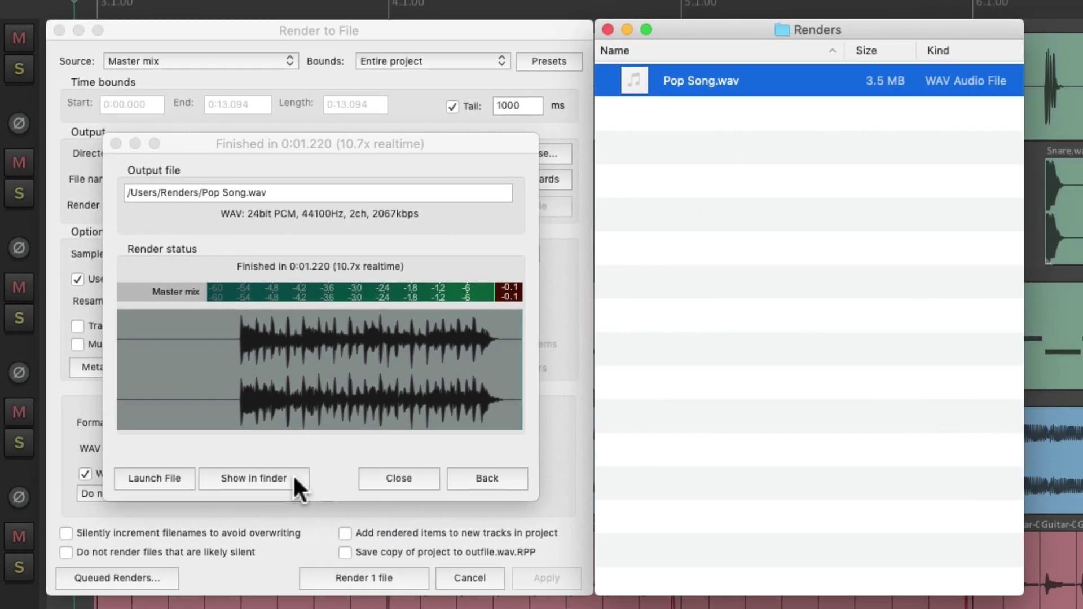
key("space")
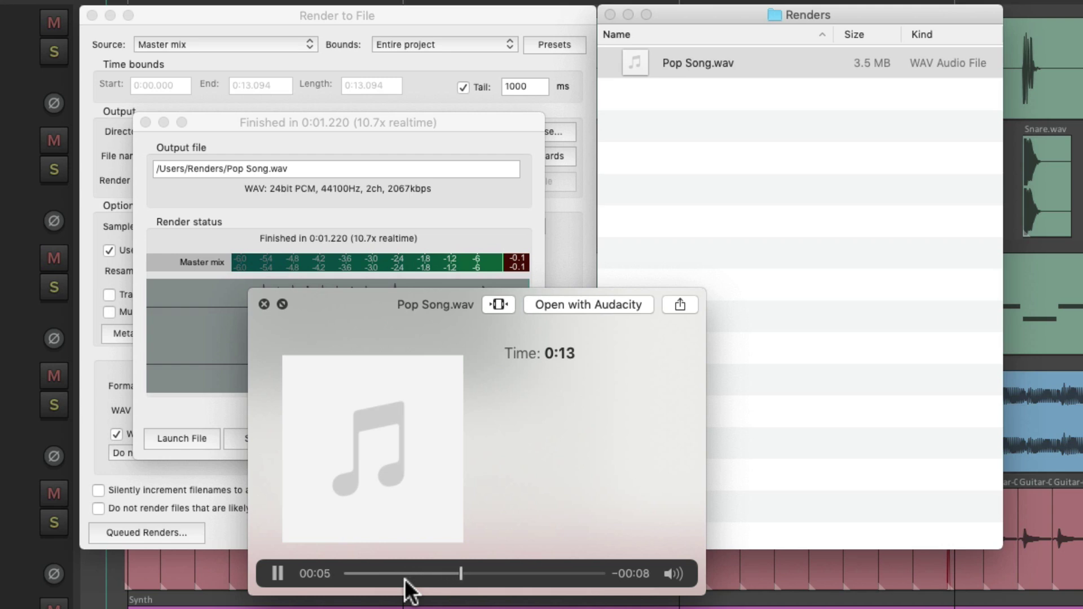
key("space")
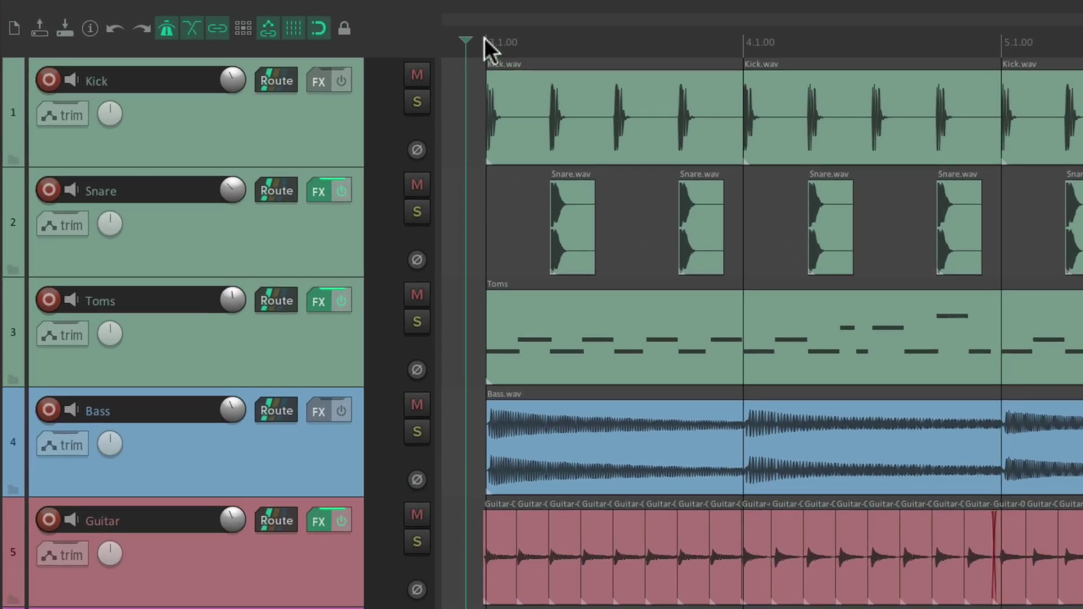
Step: Add two markers with Shift+M: =START at bar 3.1.00 and =END at 7.1.00
left_click(485, 40)
key("shift+m")
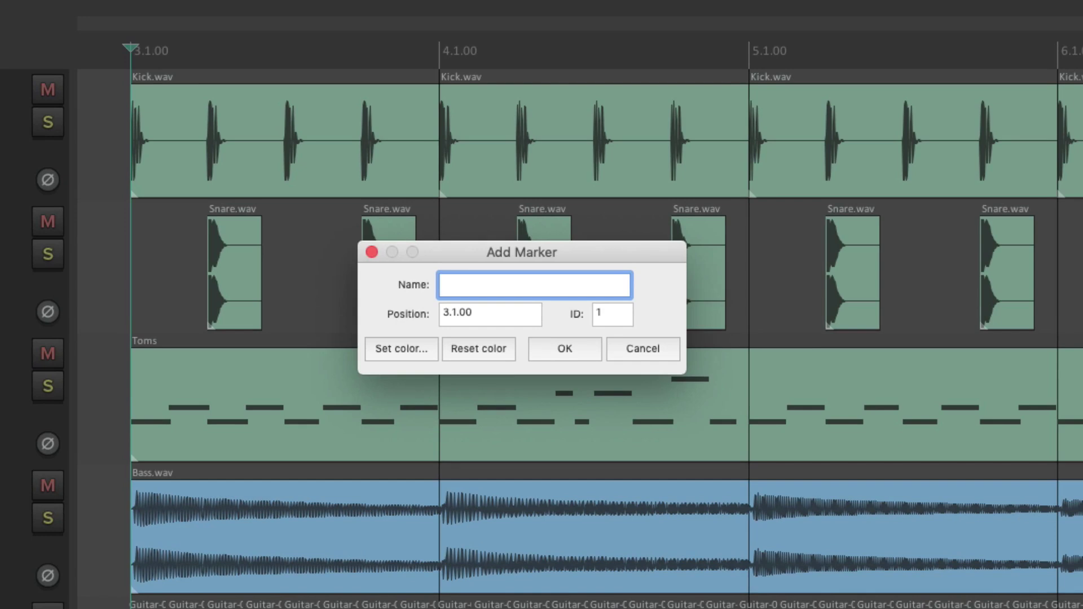
type("=START")
key("Return")
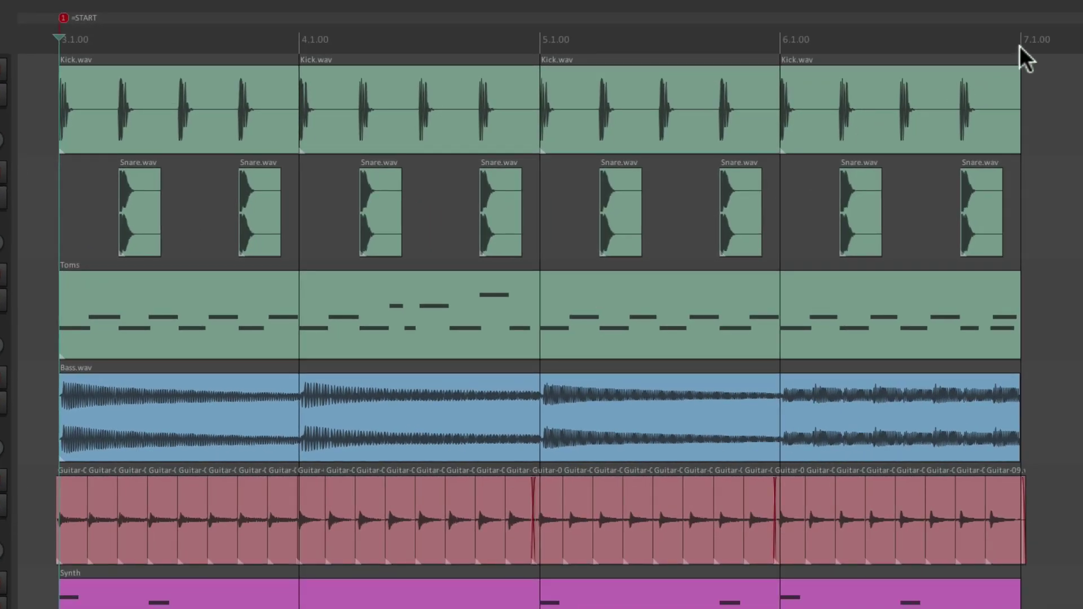
key("shift+m")
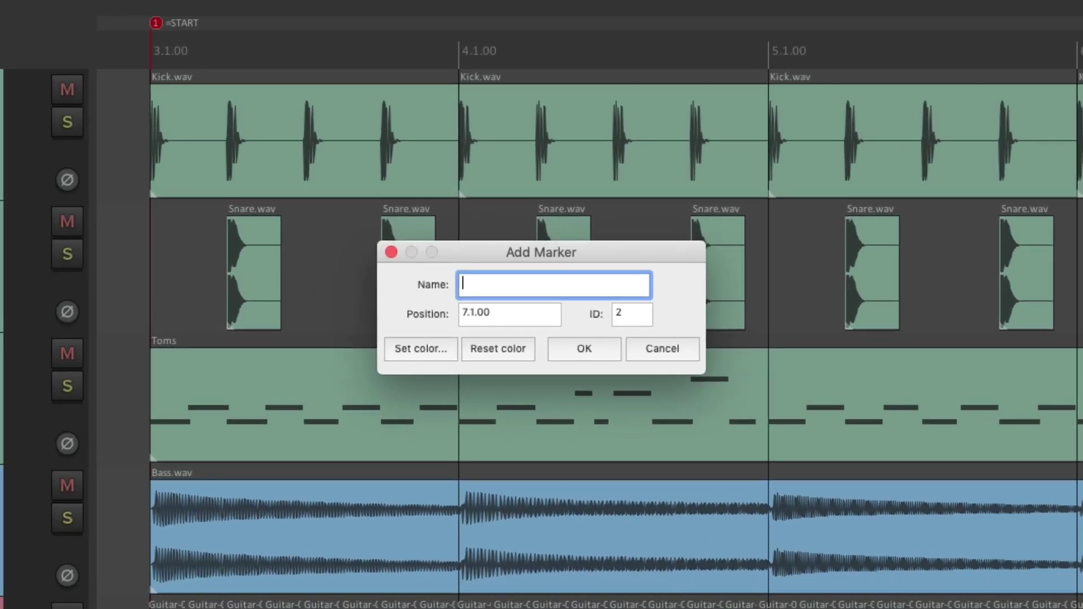
type("=END")
key("Return")
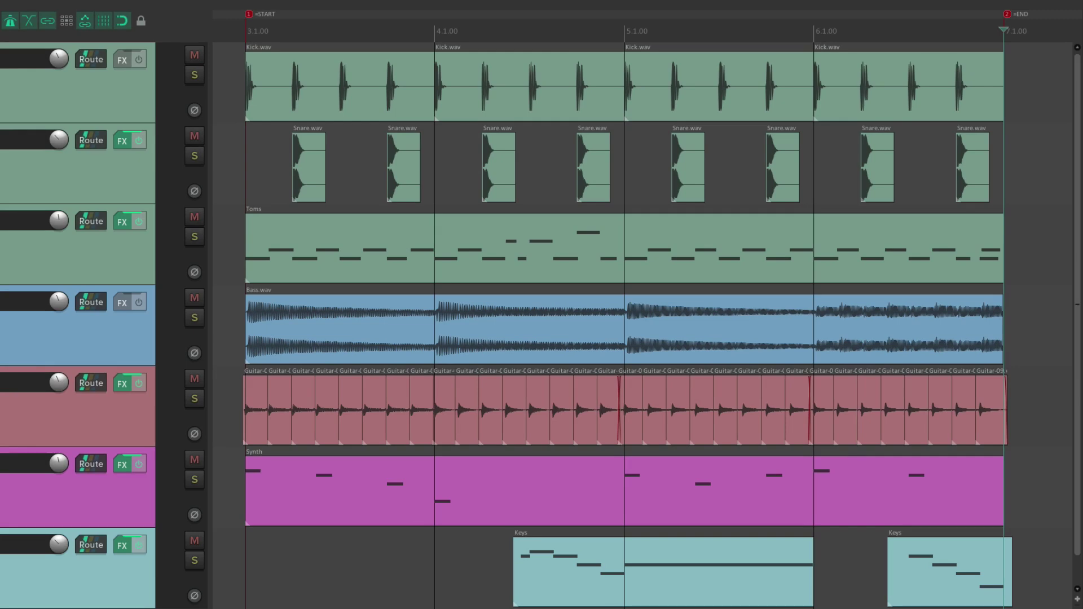
Step: Render Pop Song.wav between the =START and =END markers, then preview the 8-second file in Finder
key("super+alt+r")
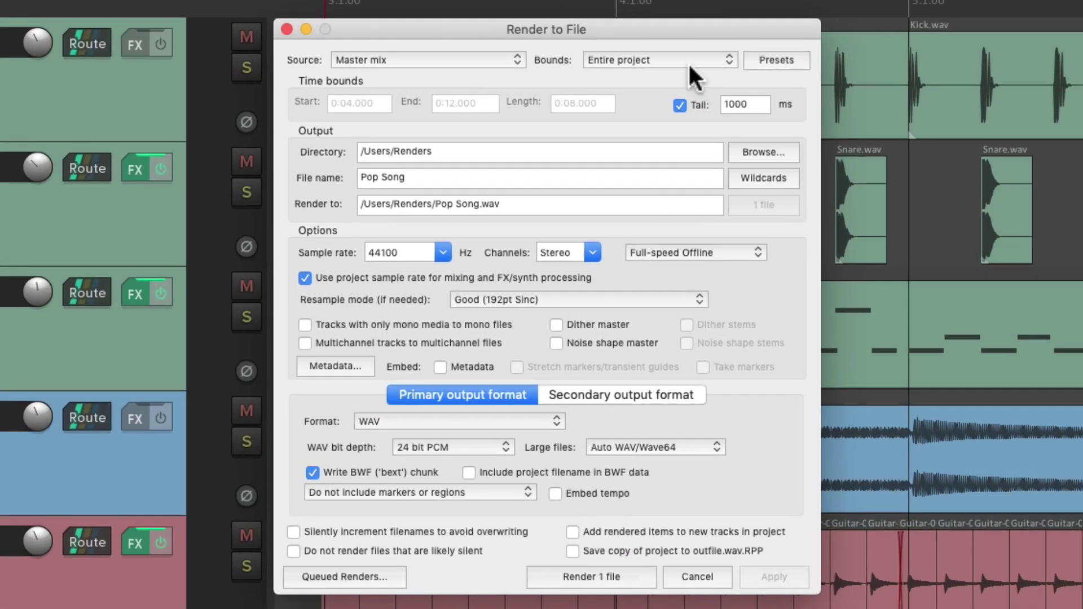
key("Return")
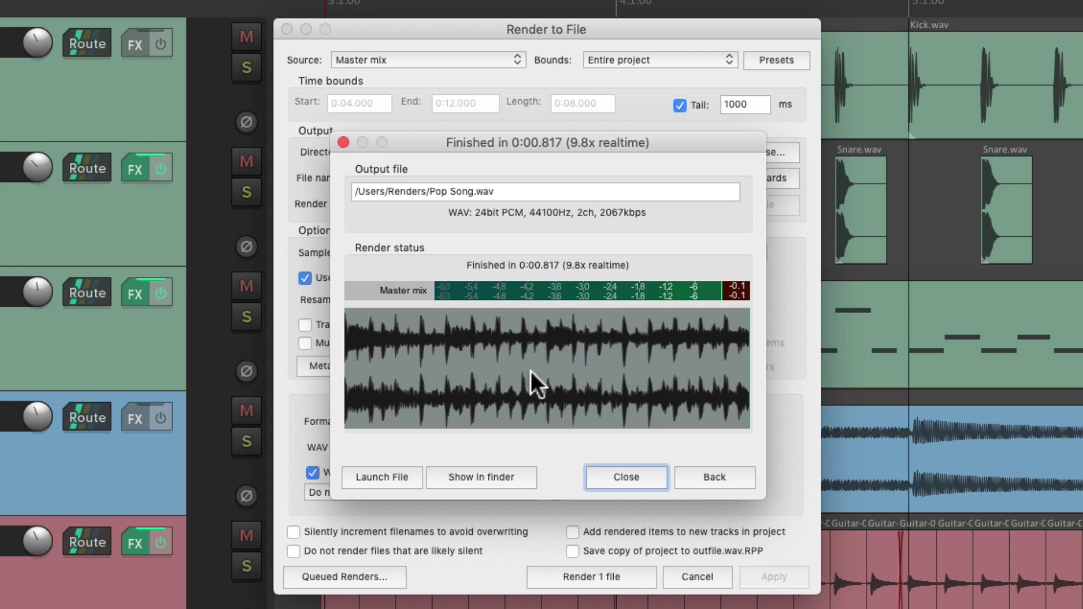
left_click(489, 477)
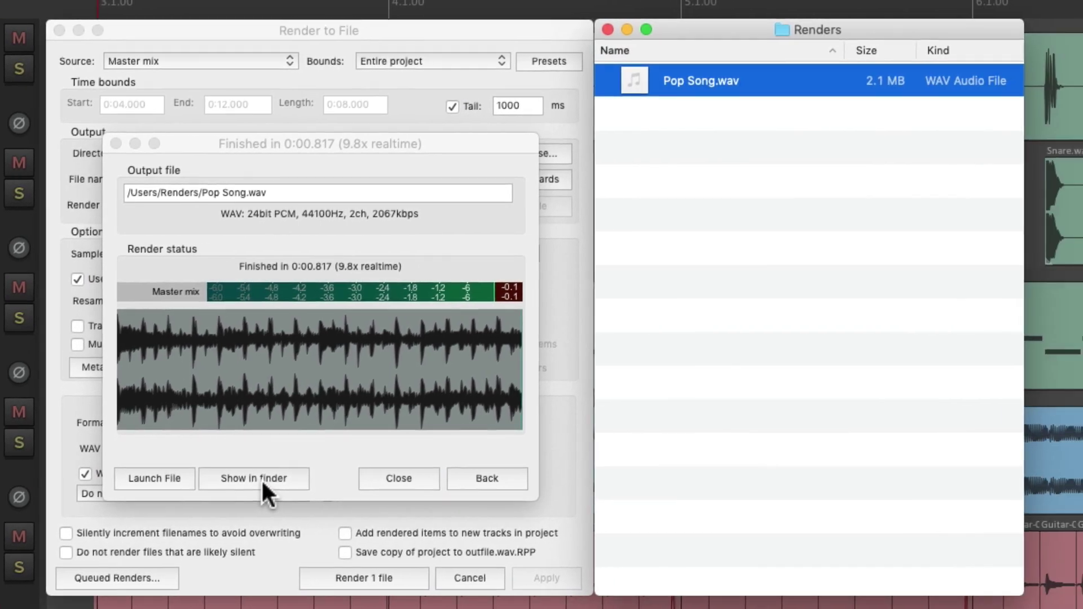
key("space")
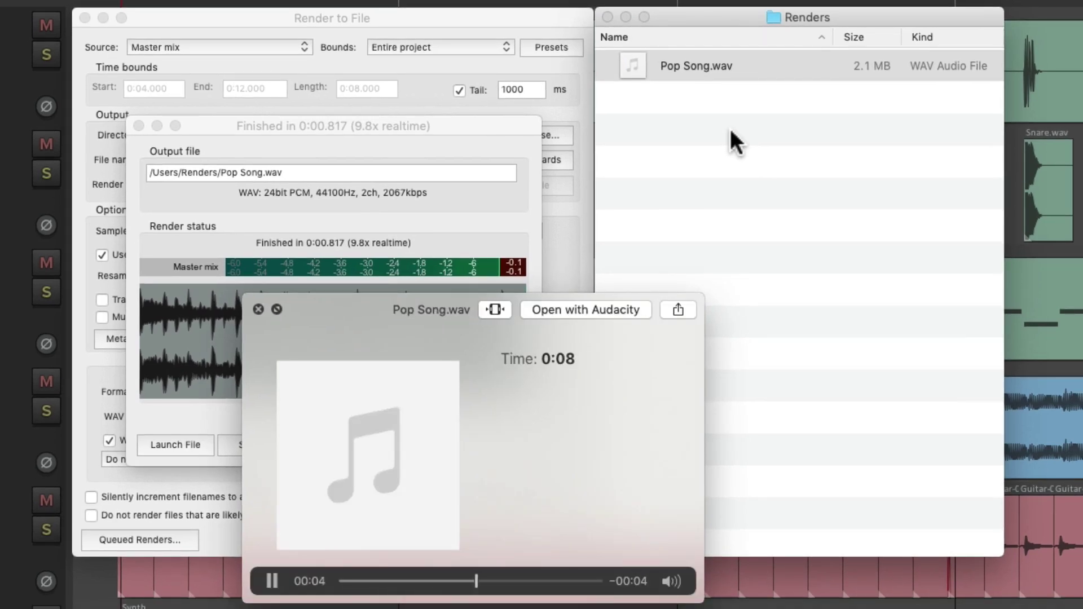
key("space")
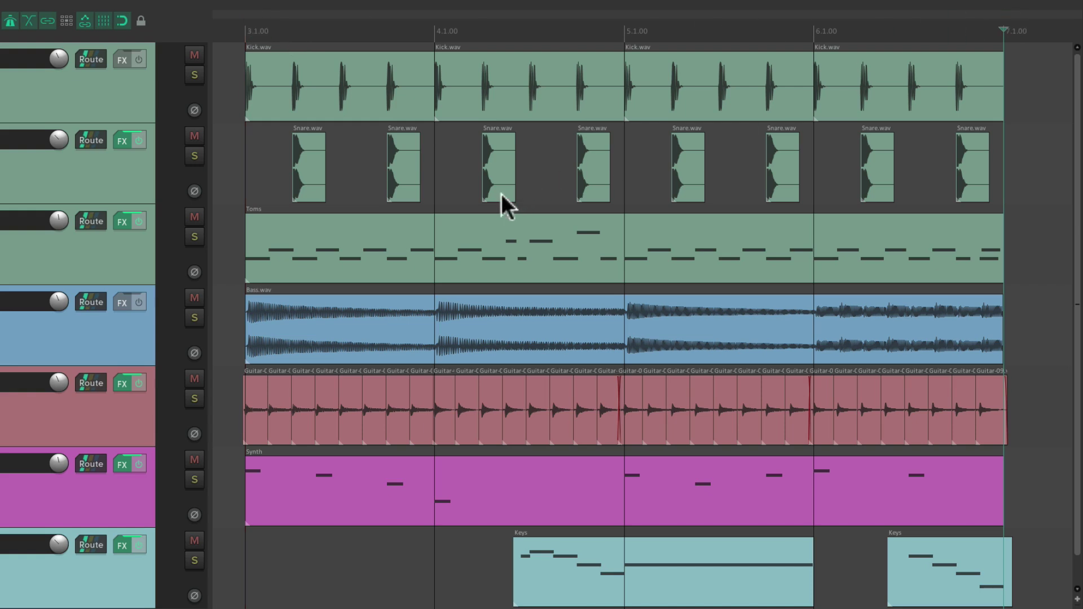
Step: Switch render bounds to Custom time range and inspect its Start, End and Length fields
key("super+alt+r")
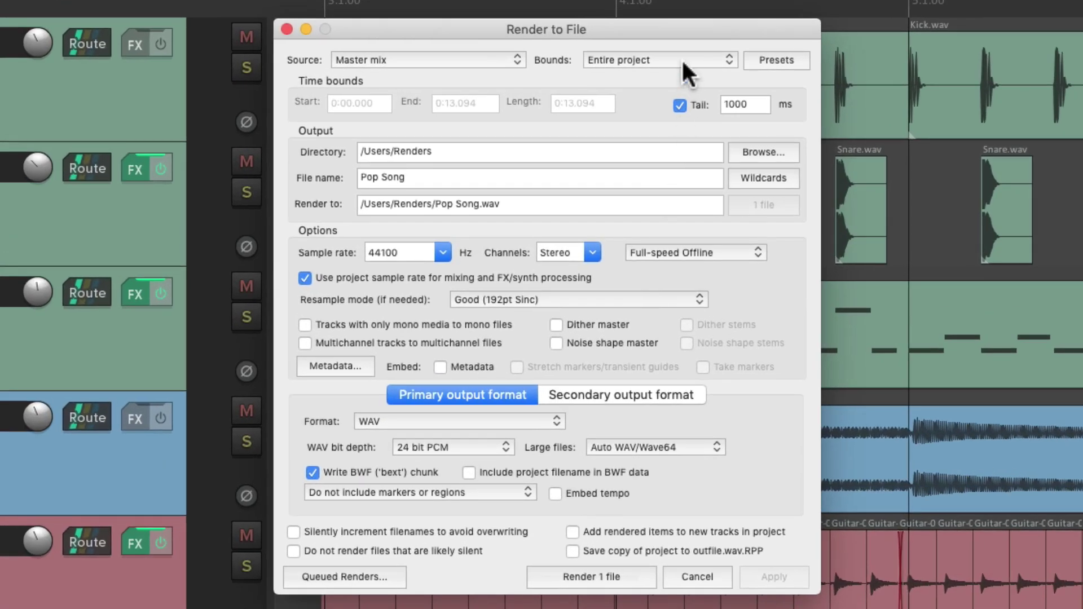
left_click(681, 59)
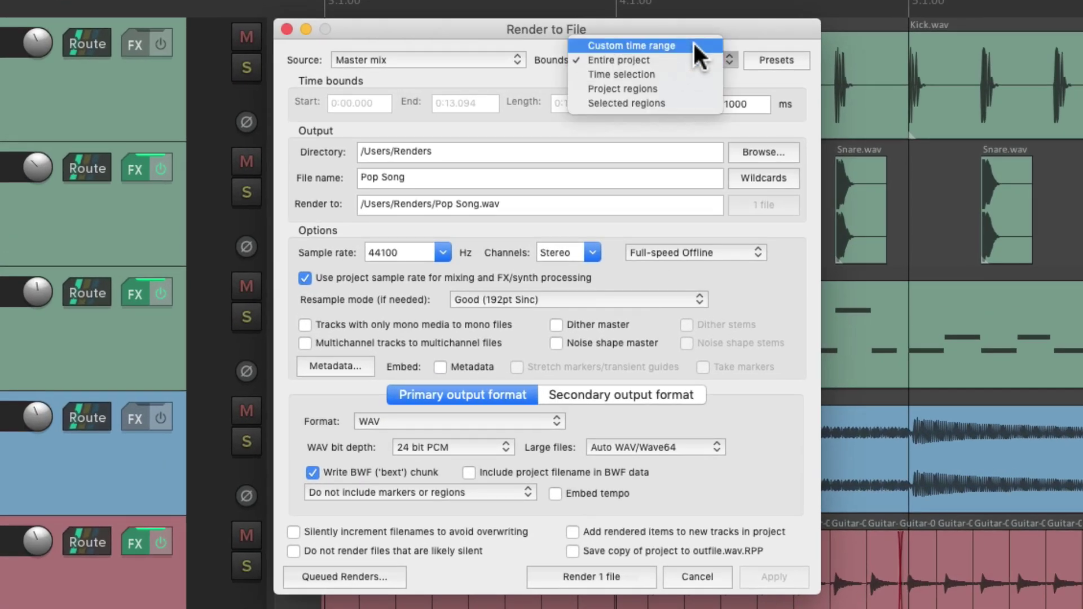
left_click(694, 43)
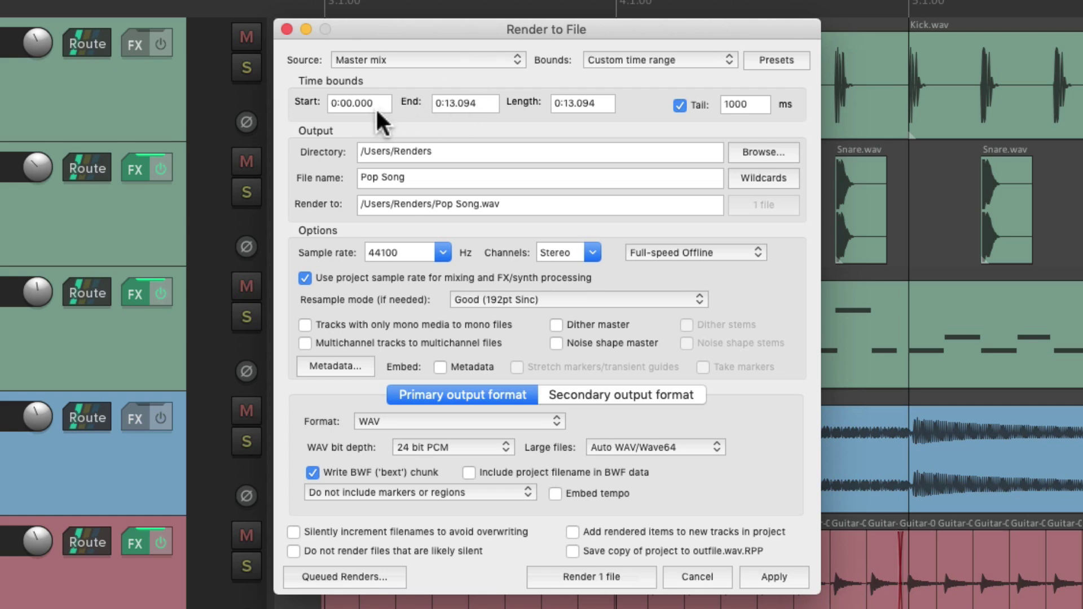
left_click(378, 102)
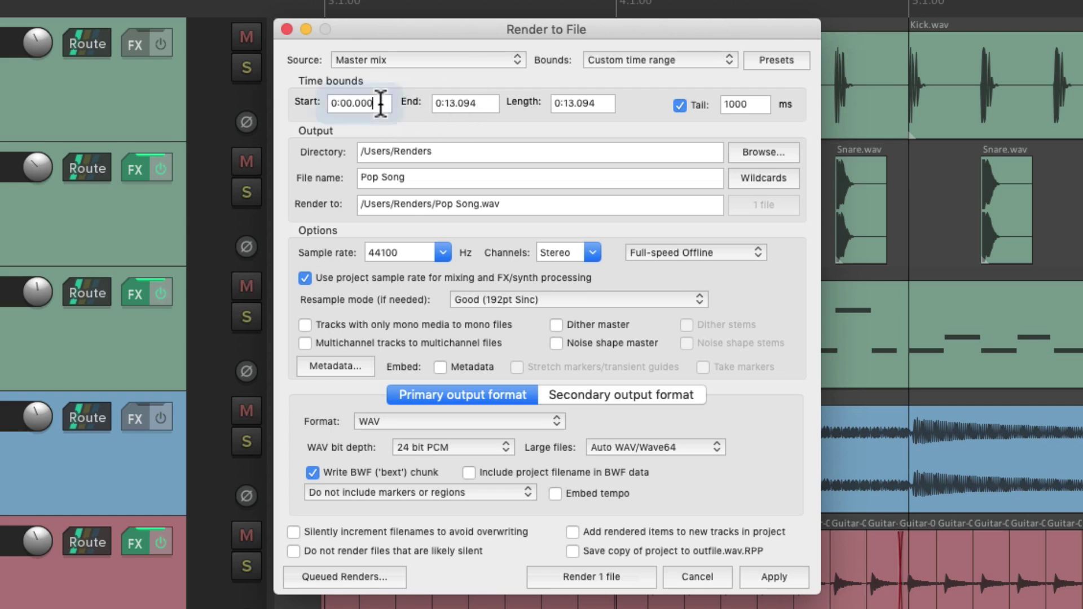
left_click(472, 102)
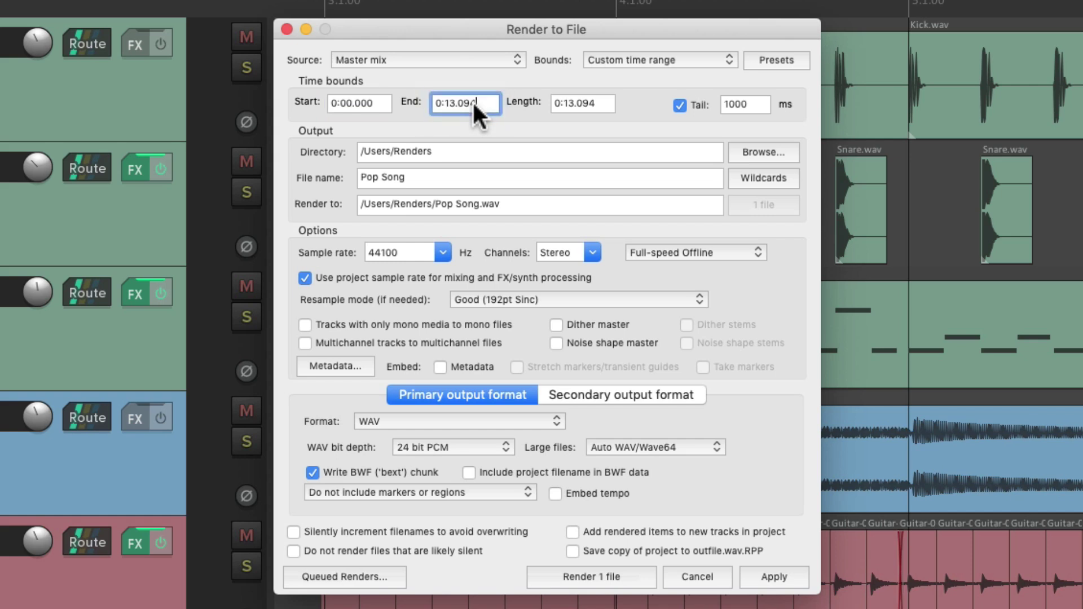
left_click(598, 101)
left_click(684, 56)
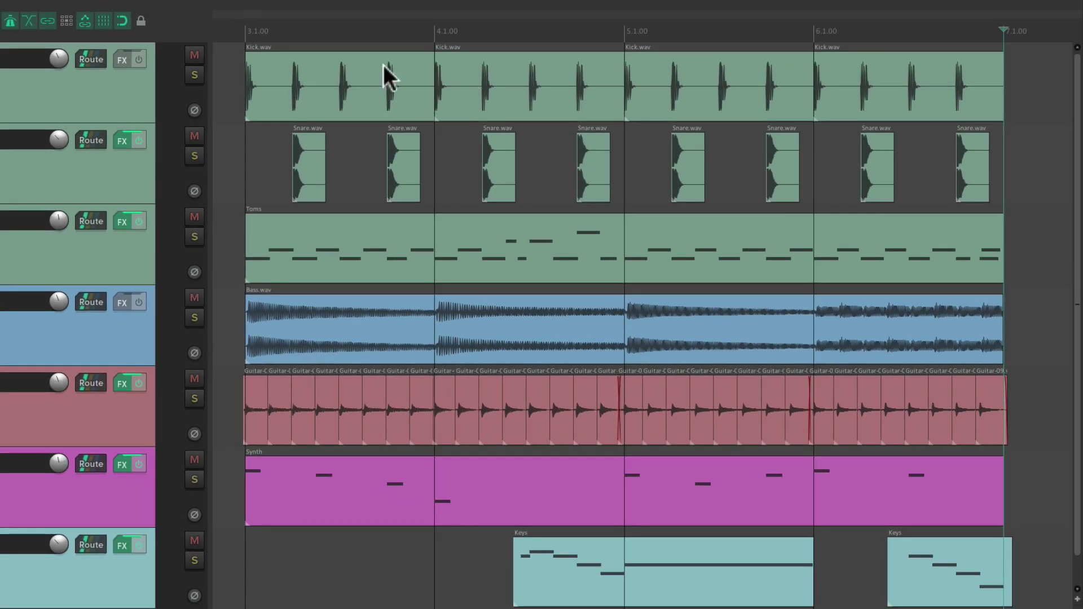
Step: Select bars 3.1–7.1 and render the time selection's master mix to Pop Song.wav
left_click_drag(245, 32, 1000, 35)
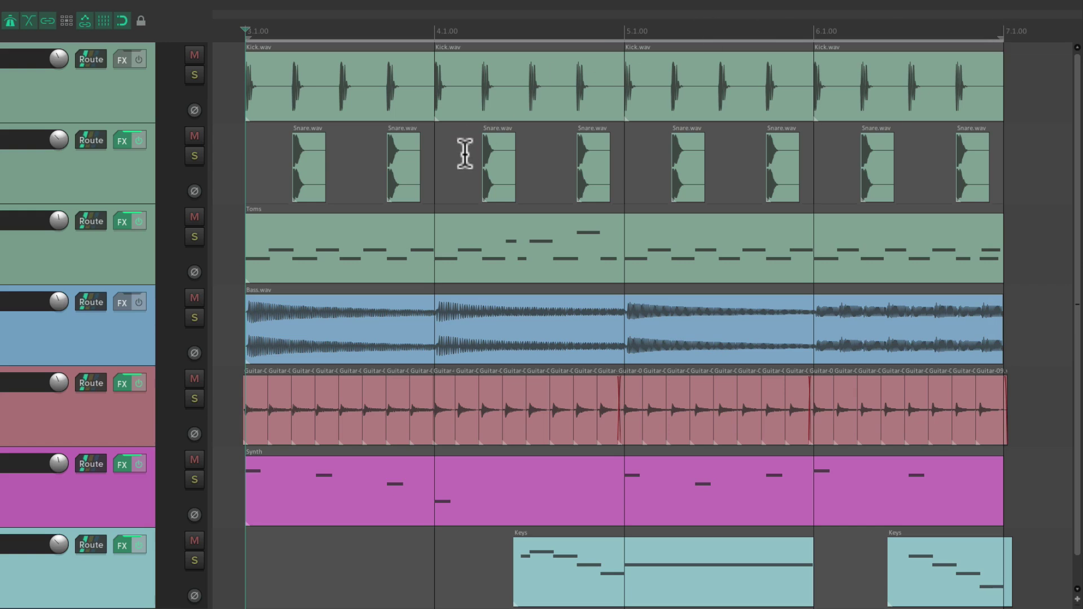
key("super+alt+r")
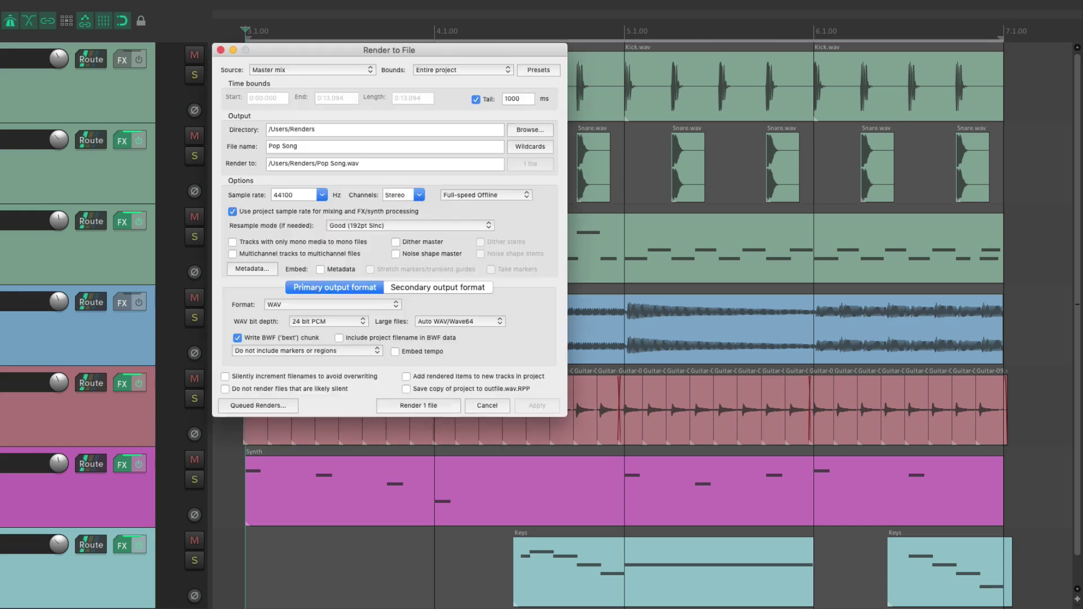
left_click(658, 57)
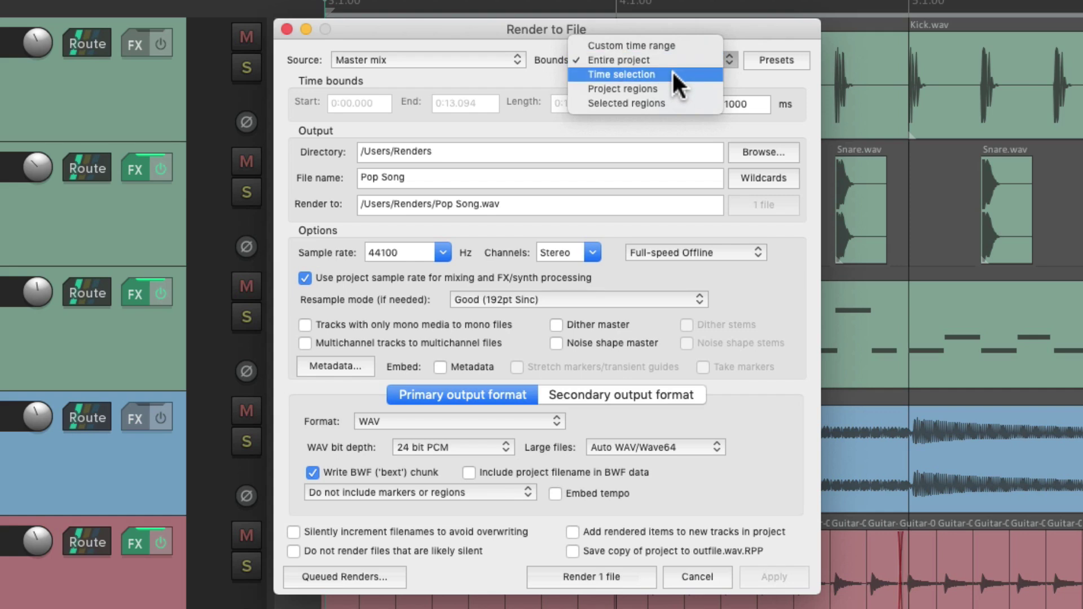
left_click(672, 70)
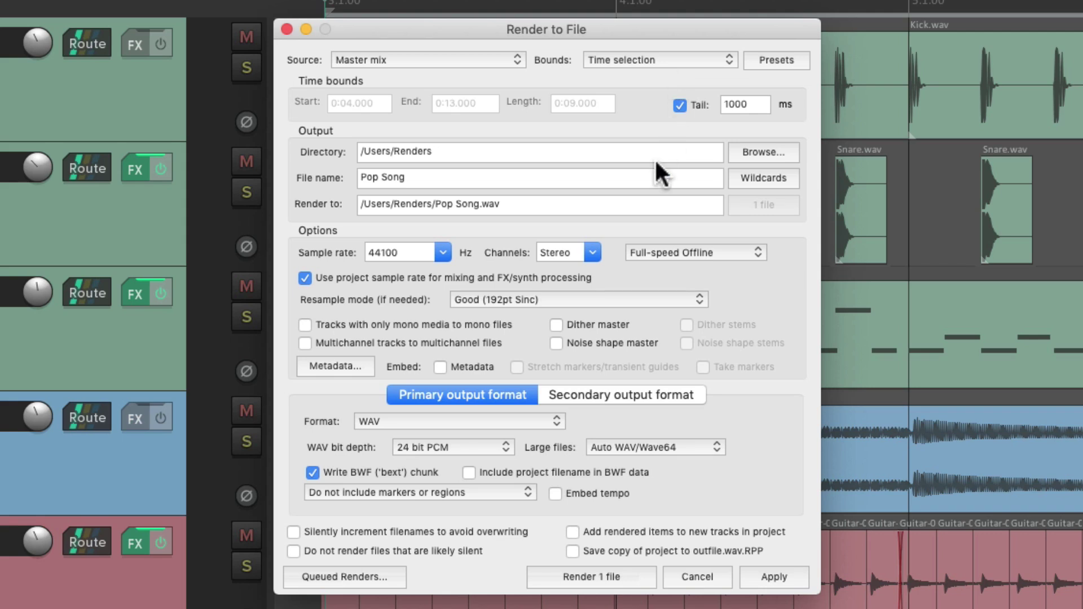
key("Return")
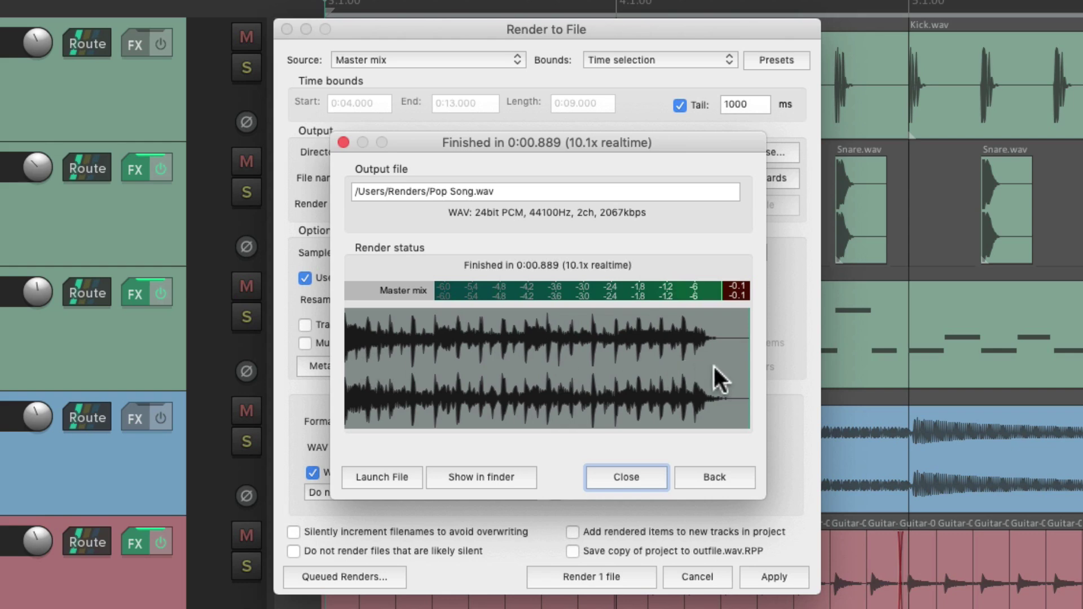
Step: Reveal the 9-second Pop Song.wav in Finder and preview it
left_click(462, 480)
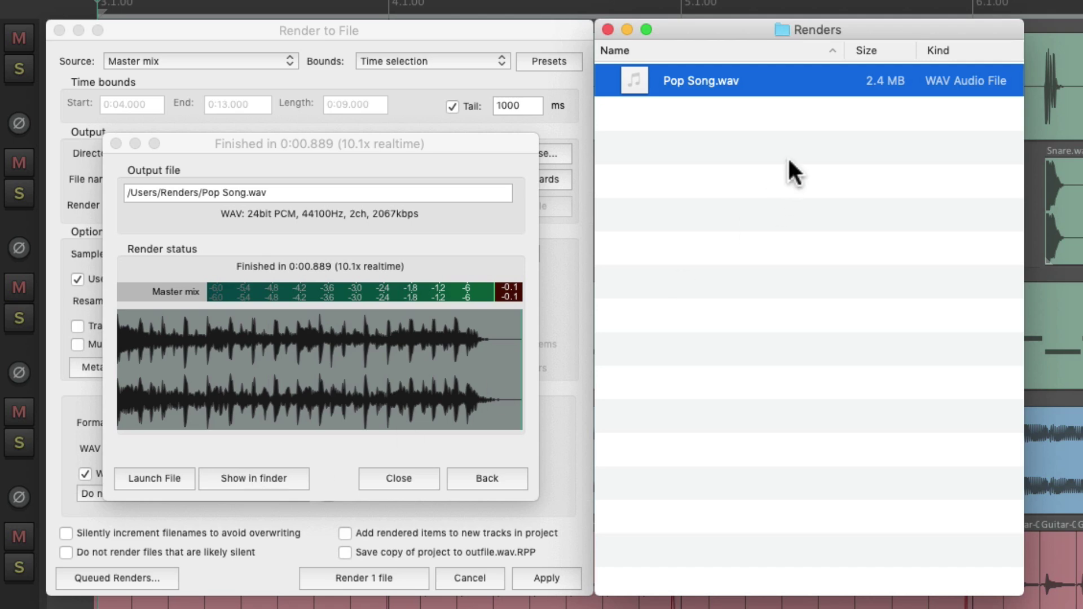
key("space")
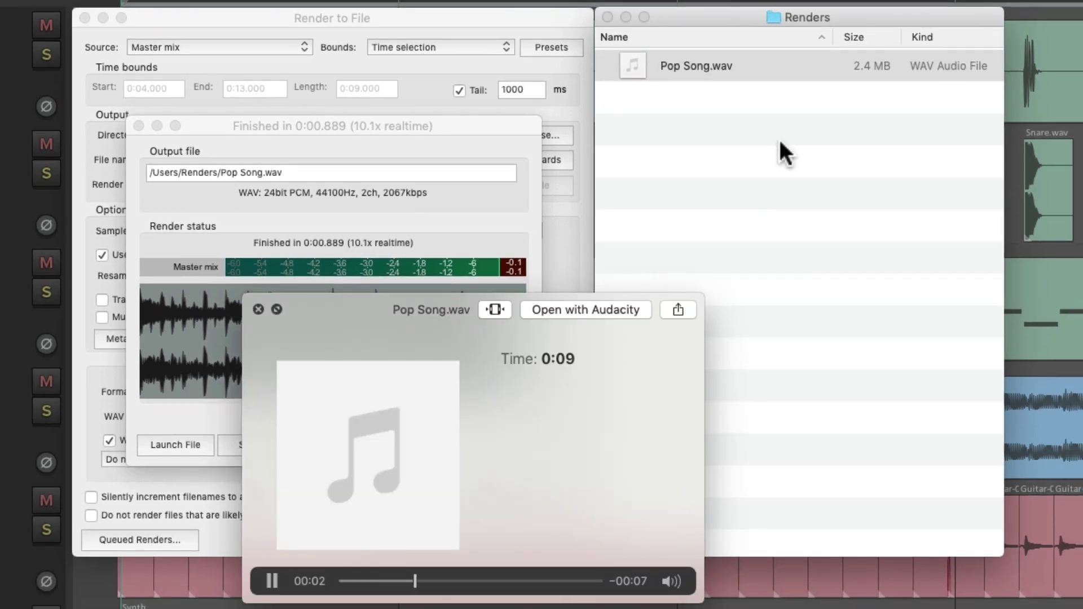
key("space")
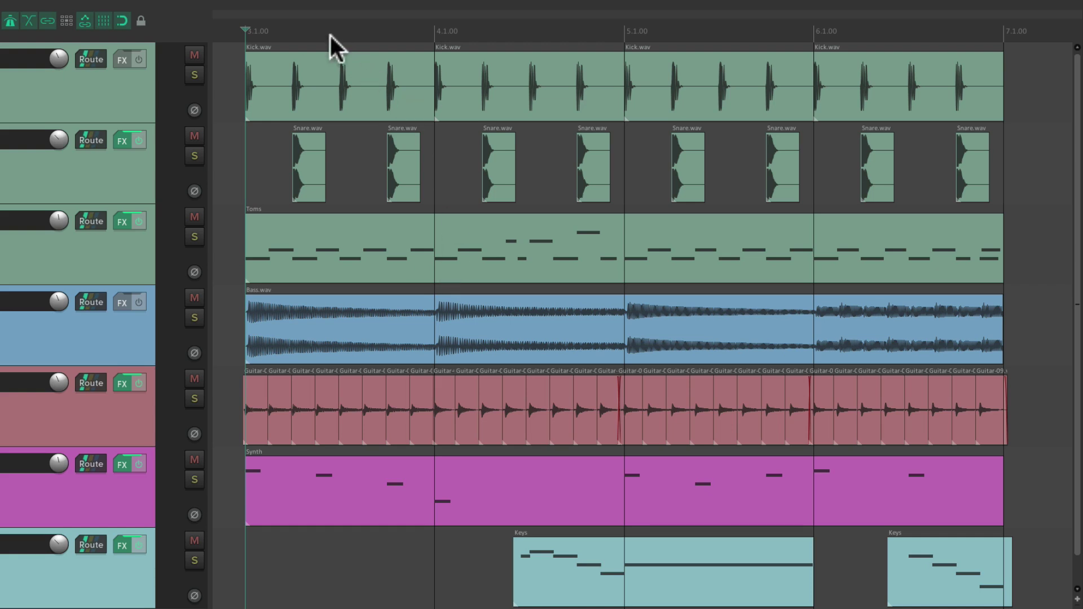
Step: Select bars 3.1–7.1, set bounds to Custom time range 0:04–0:13, and render Pop Song.wav
left_click_drag(249, 34, 1004, 31)
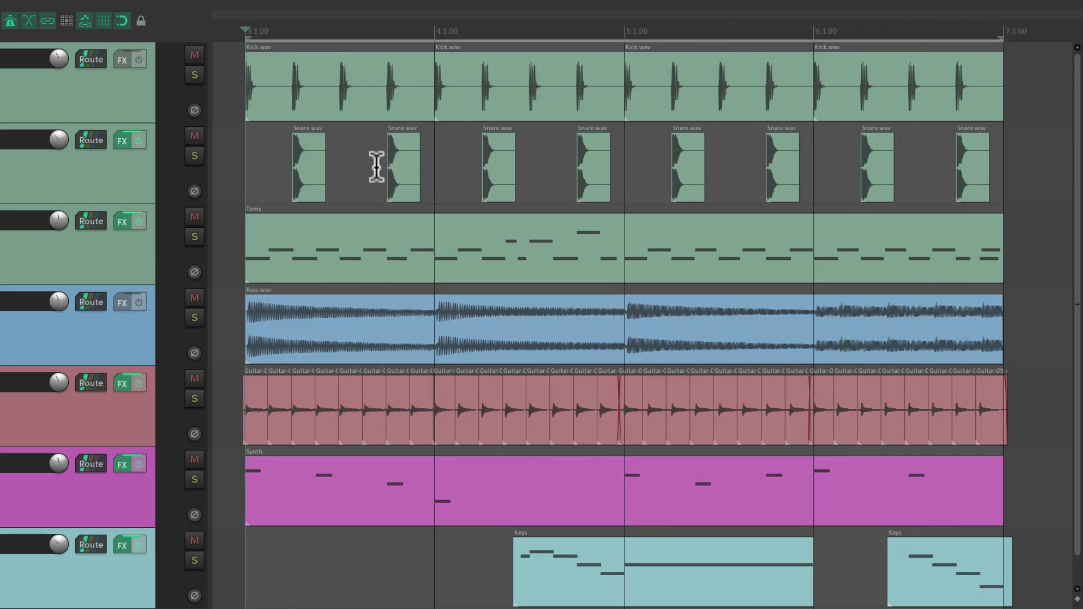
key("super+alt+r")
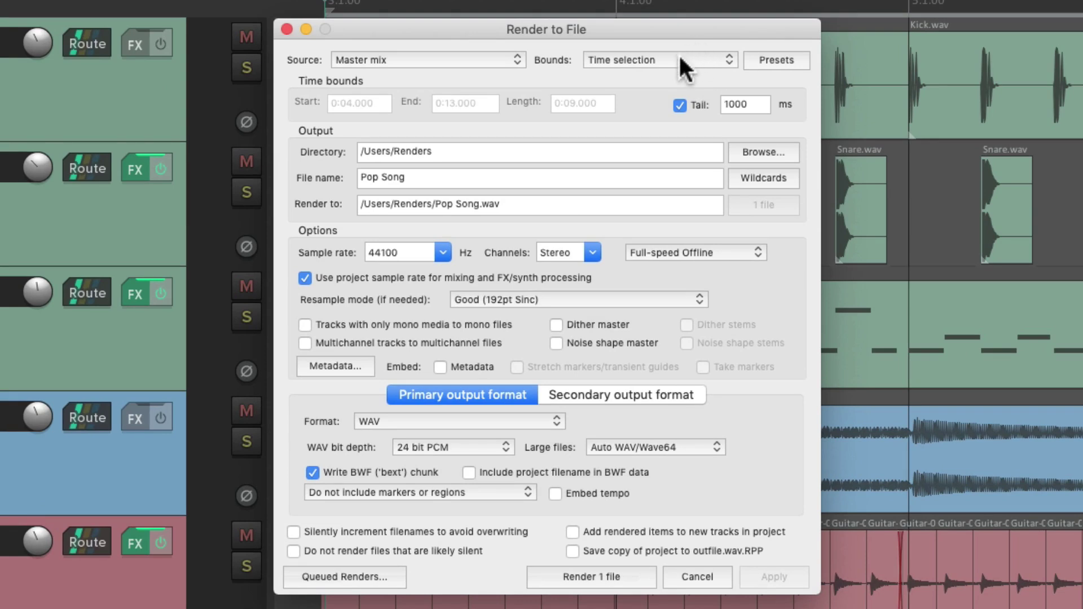
left_click(681, 60)
left_click(680, 57)
left_click(680, 57)
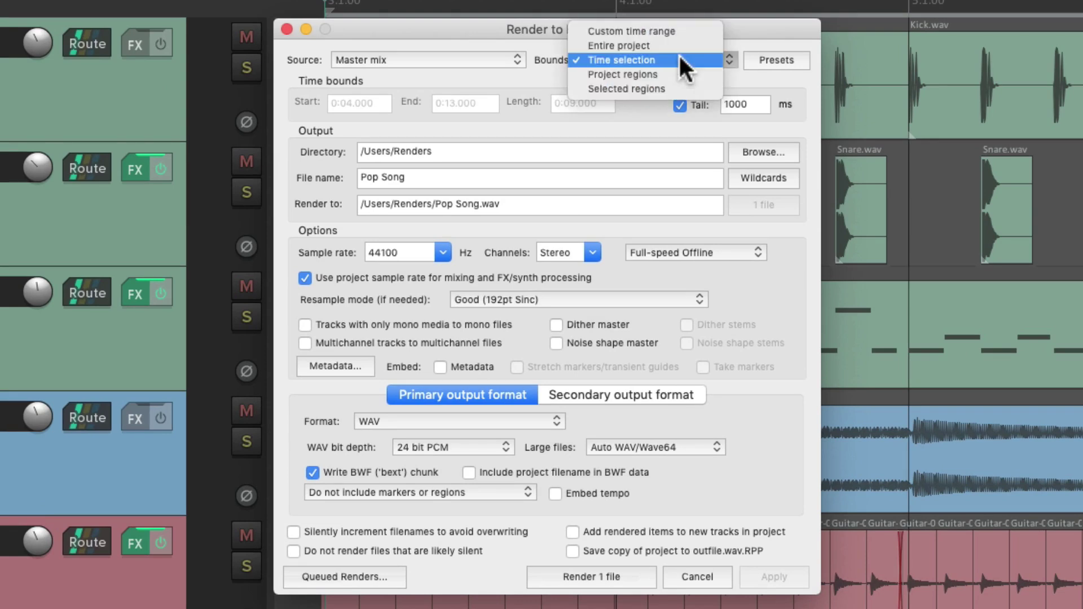
left_click(688, 25)
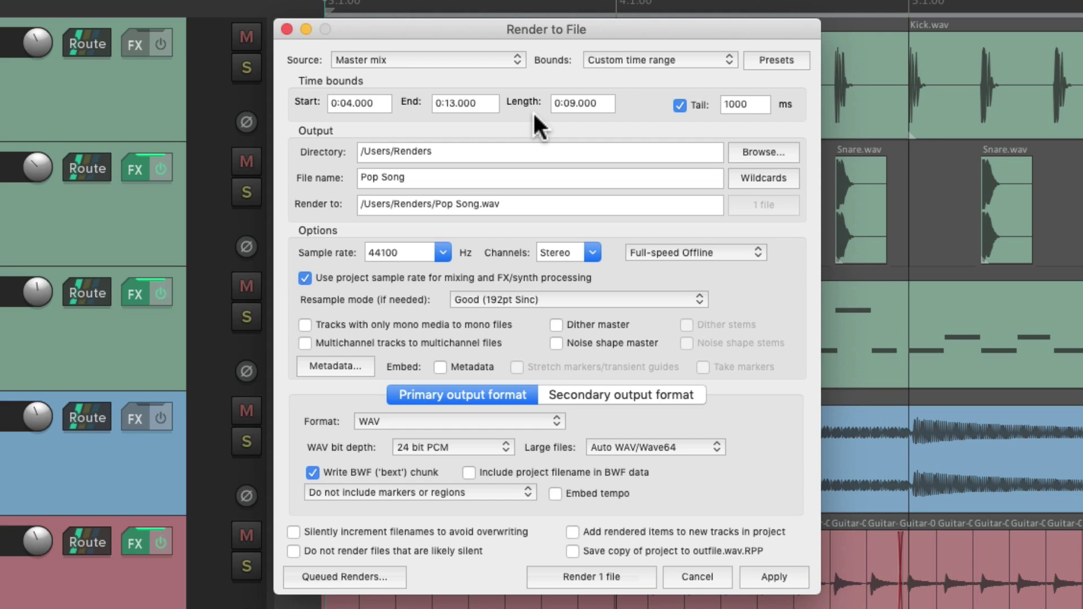
key("Return")
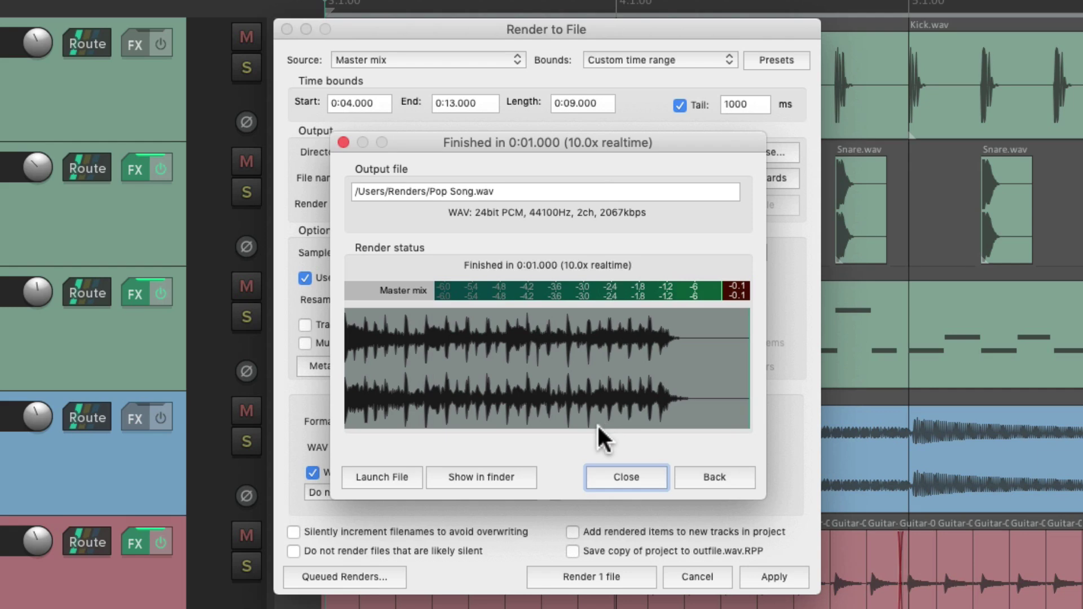
key("Return")
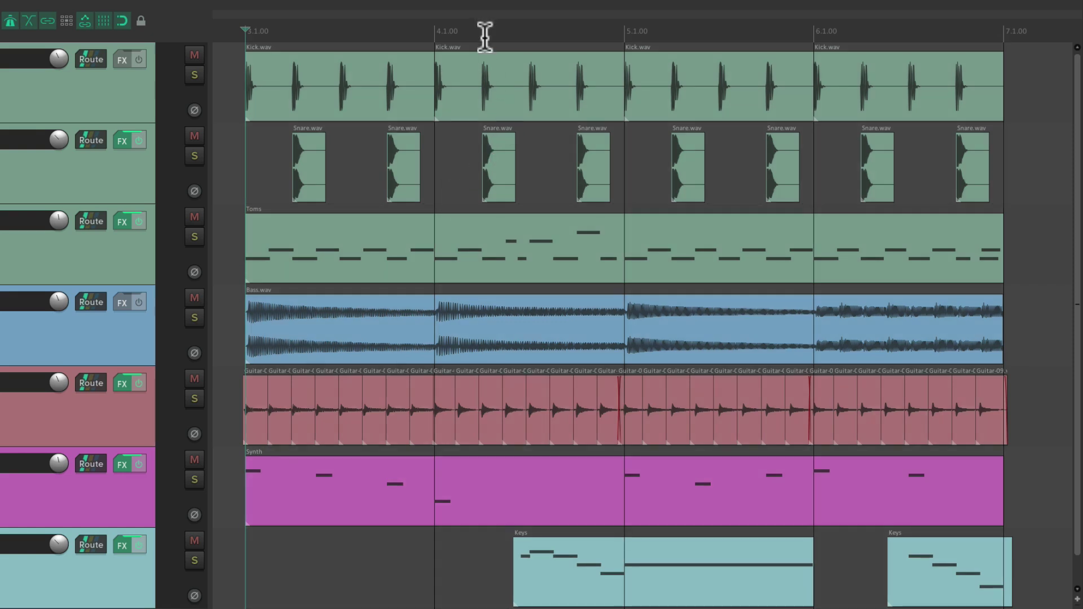
Step: Drag a new time selection just after bar 5.1 and reopen Render to File
left_click_drag(473, 30, 569, 31)
left_click_drag(662, 32, 760, 32)
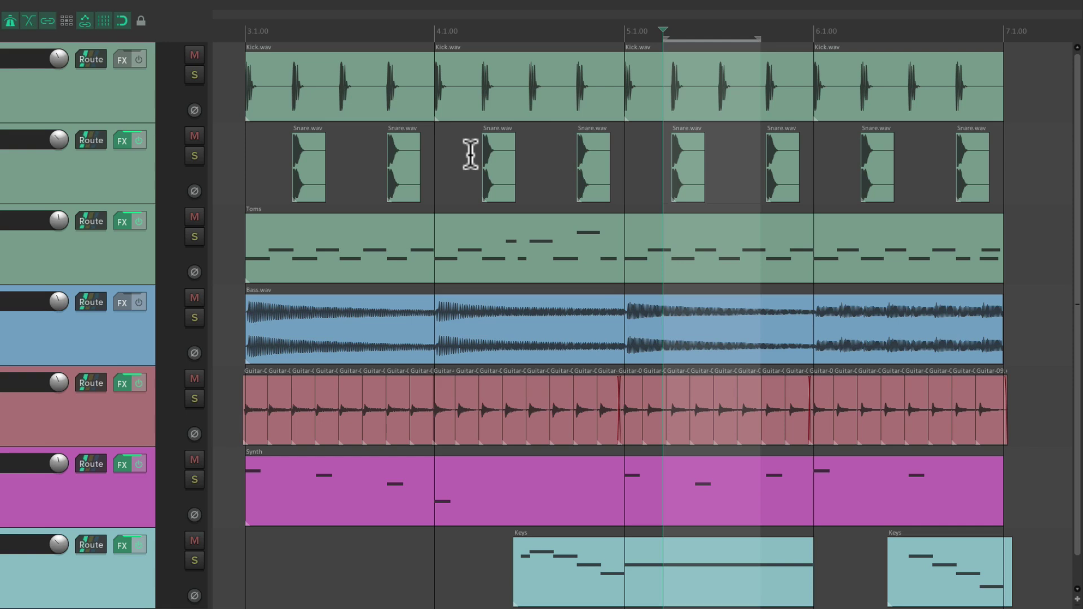
key("super+alt+r")
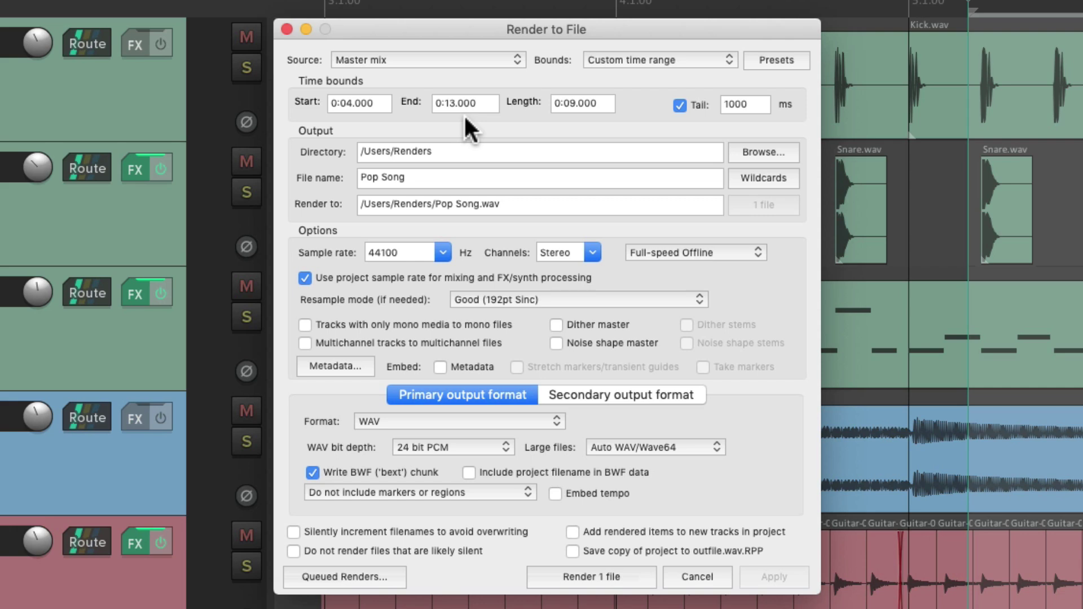
left_click(774, 63)
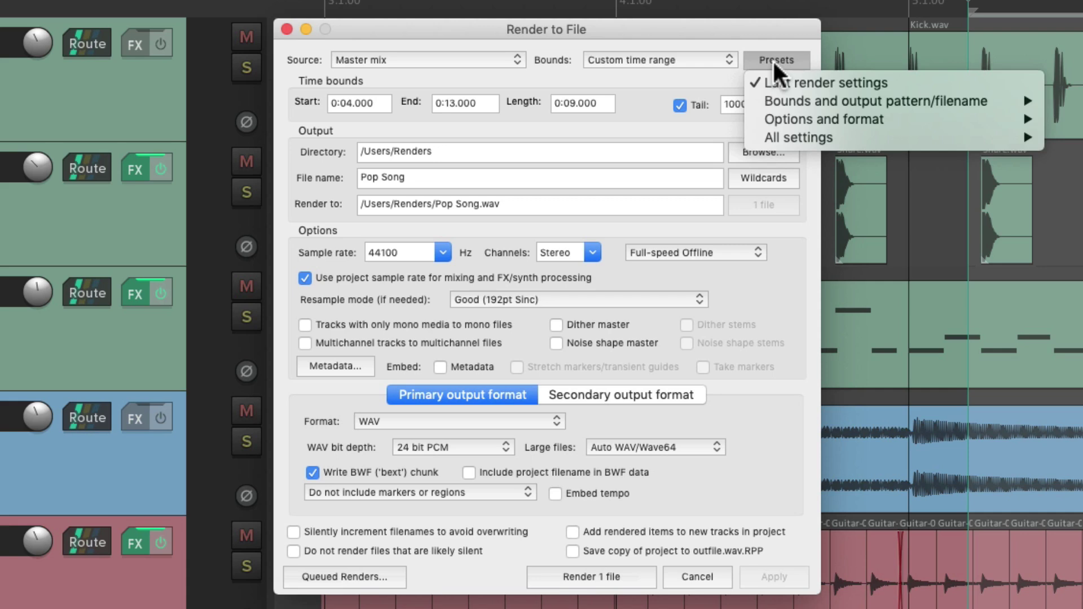
mouse_move(756, 98)
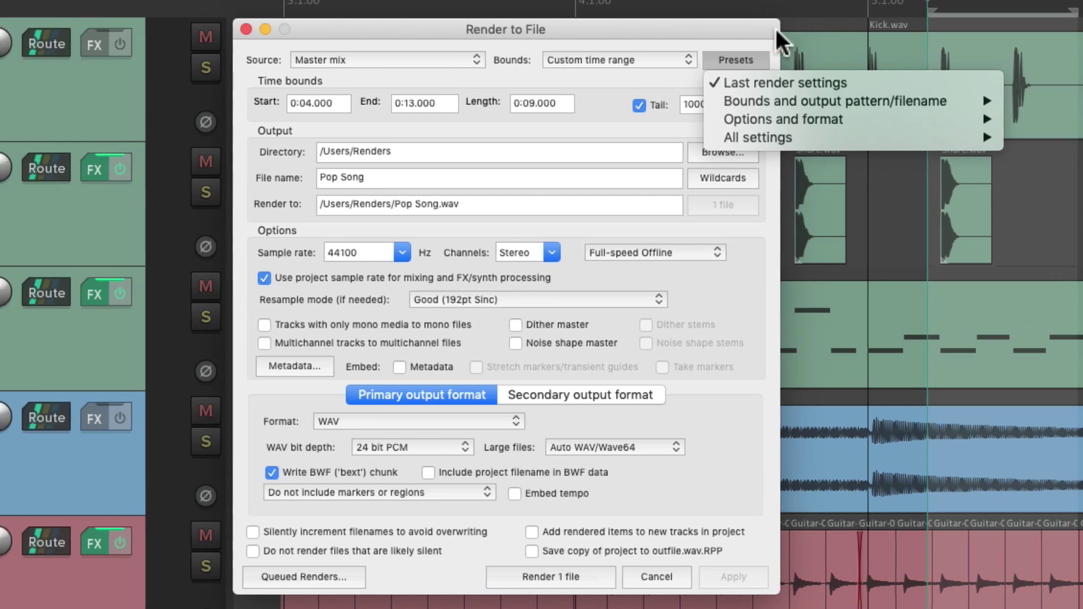
left_click(595, 19)
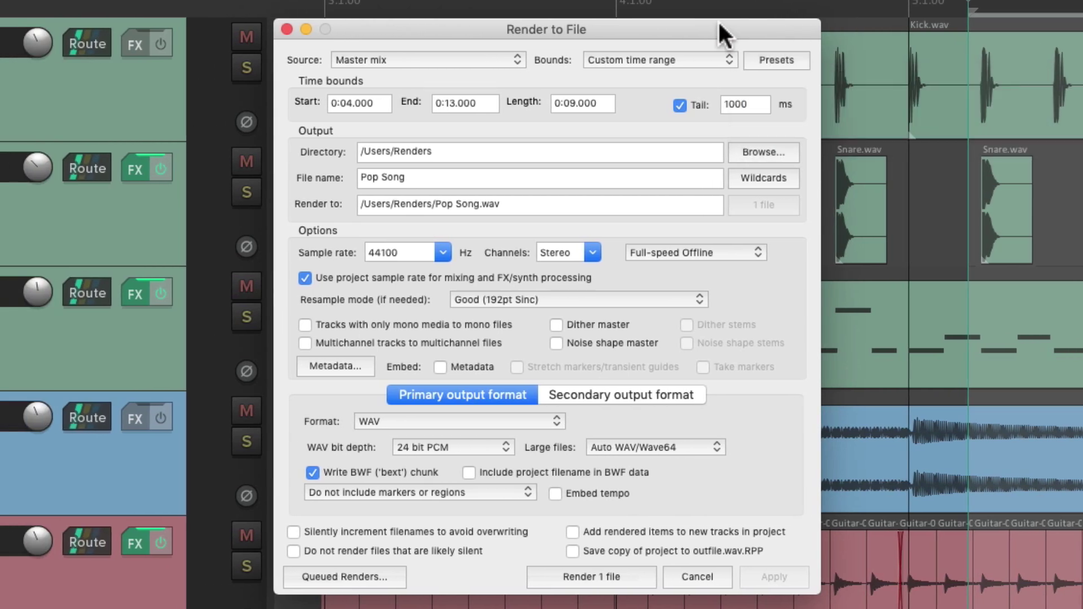
left_click(674, 65)
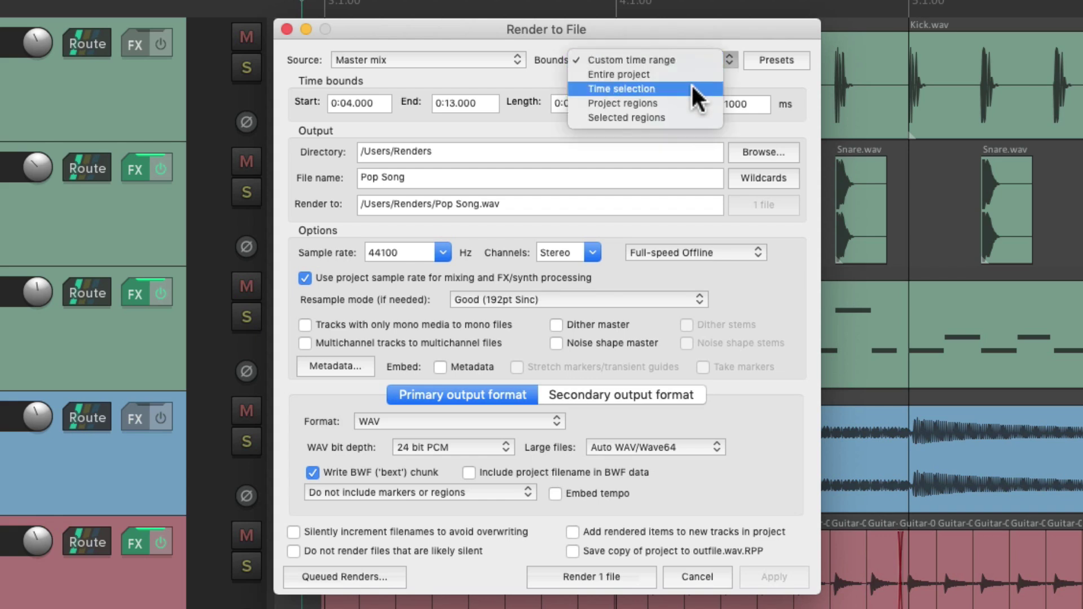
left_click(558, 74)
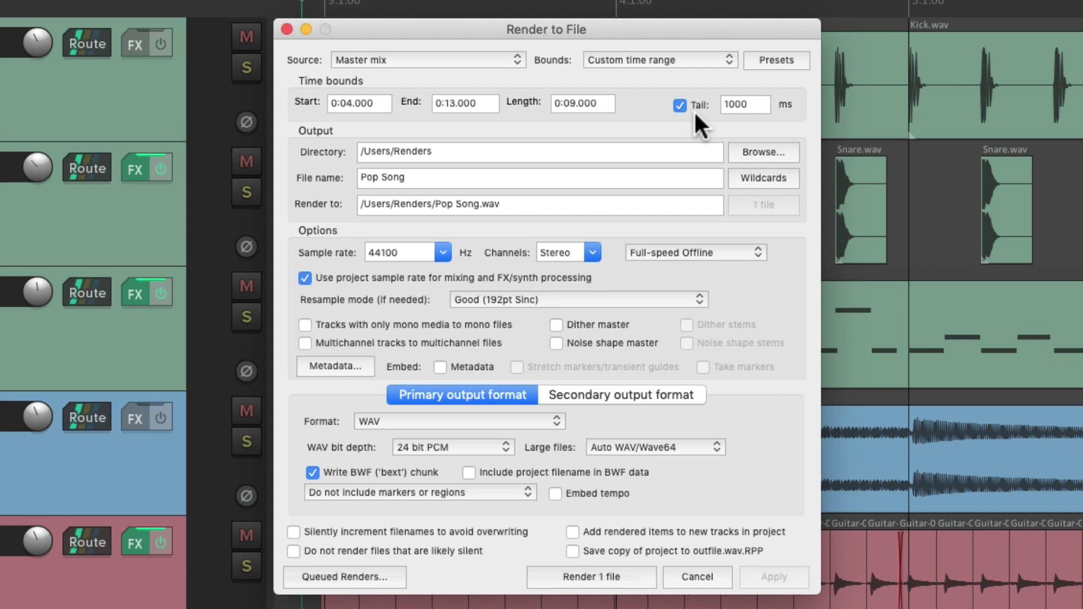
Step: Set the render tail to 4000 ms, re-render Pop Song.wav, and show it in Finder
double_click(754, 106)
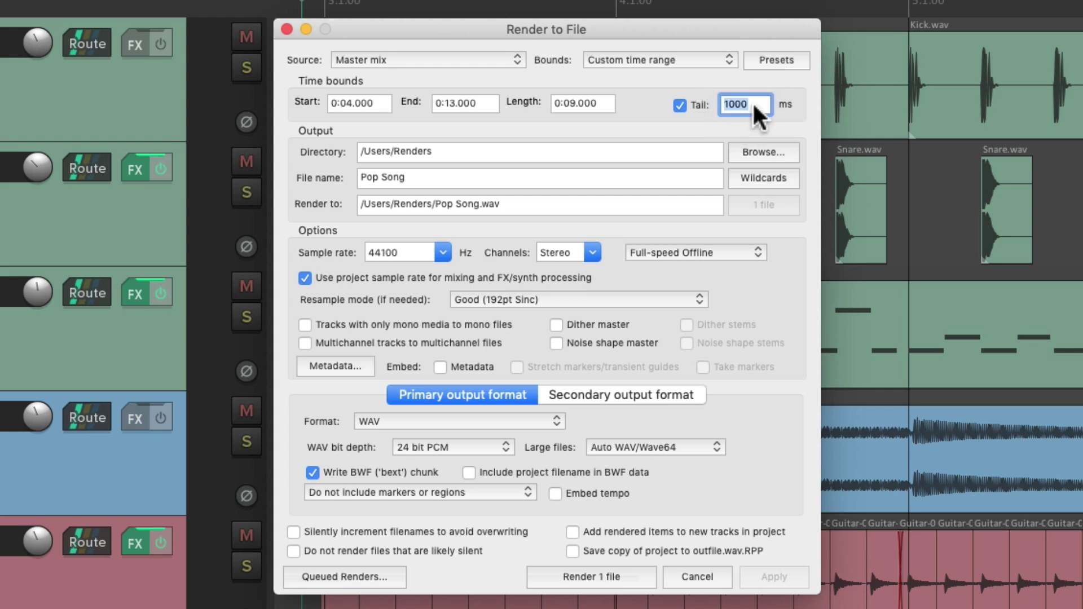
type("4000")
key("Return")
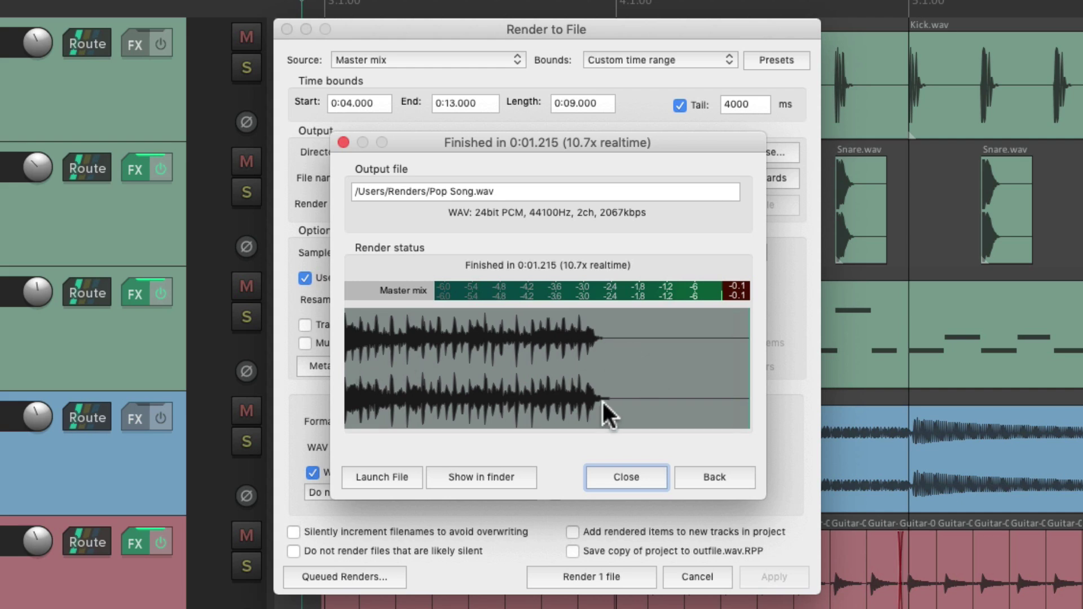
left_click(488, 478)
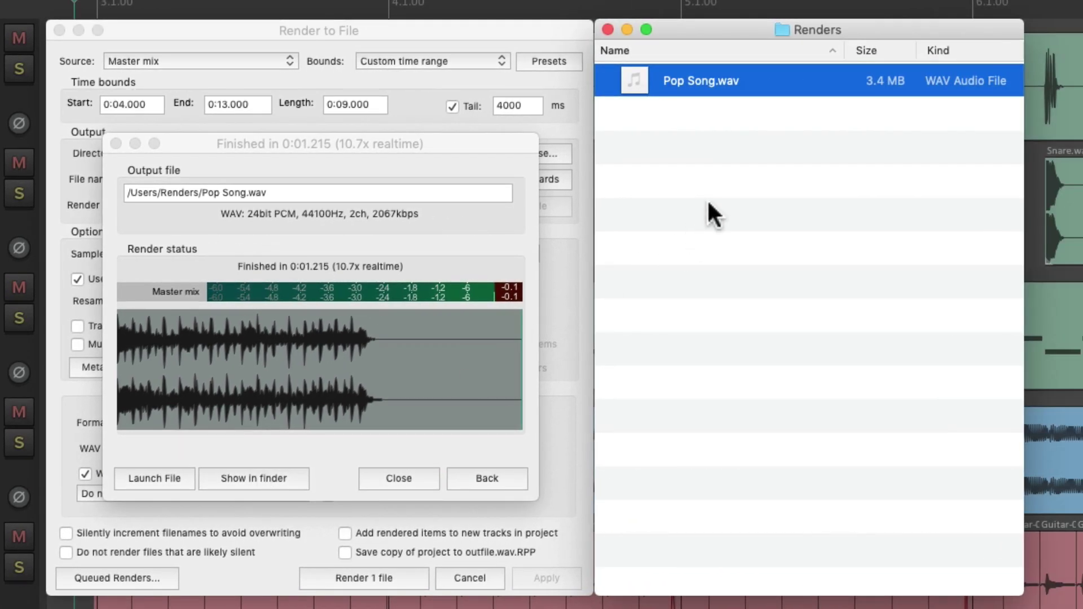
key("space")
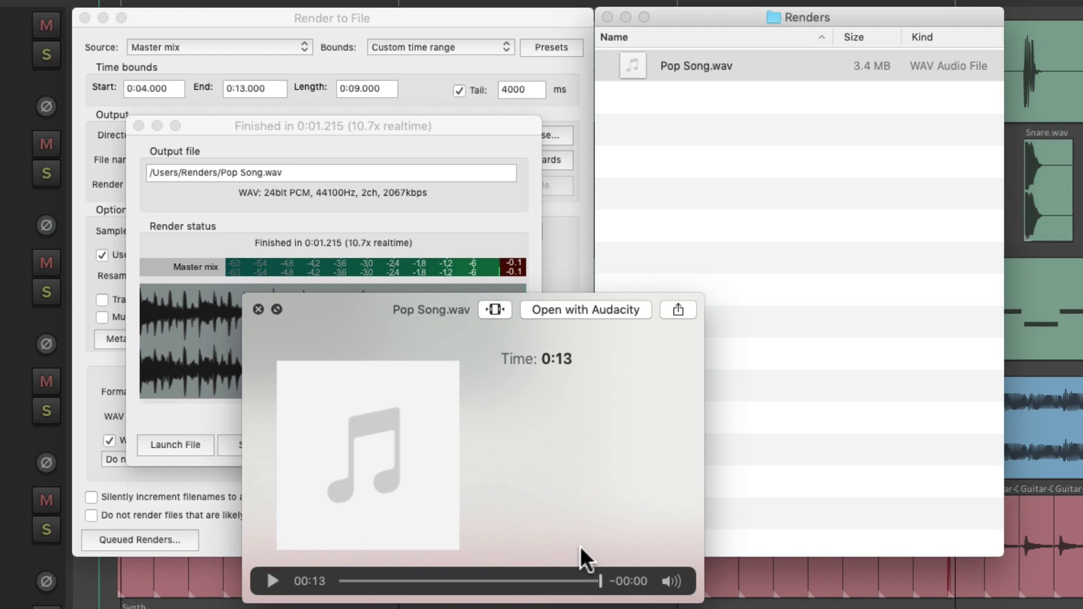
key("space")
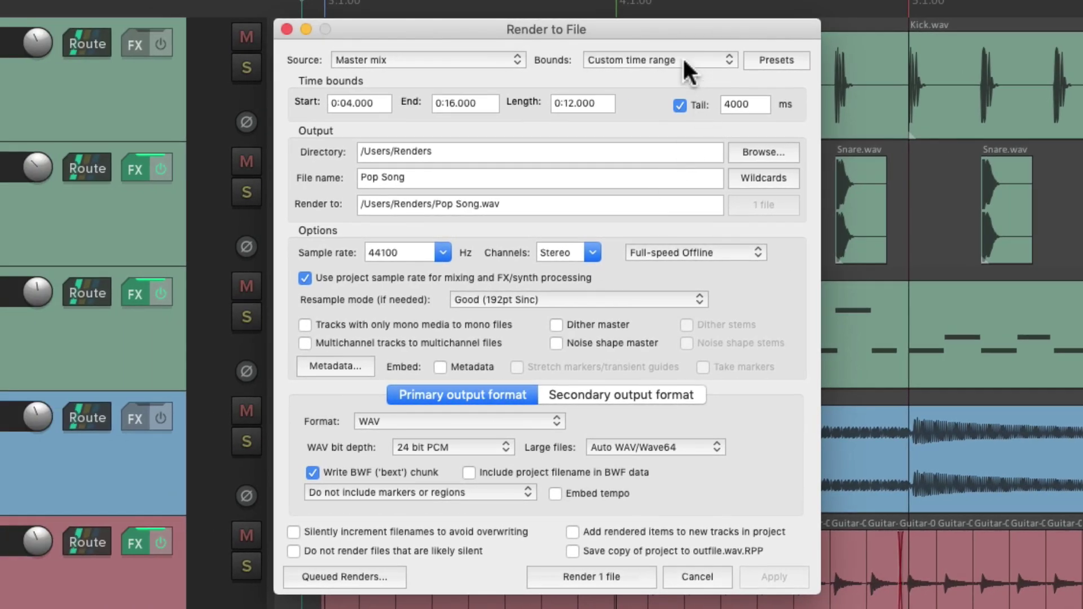
Step: Choose Project regions as render bounds, yielding four files for Intro, Verse, Chorus and Outro
left_click(681, 57)
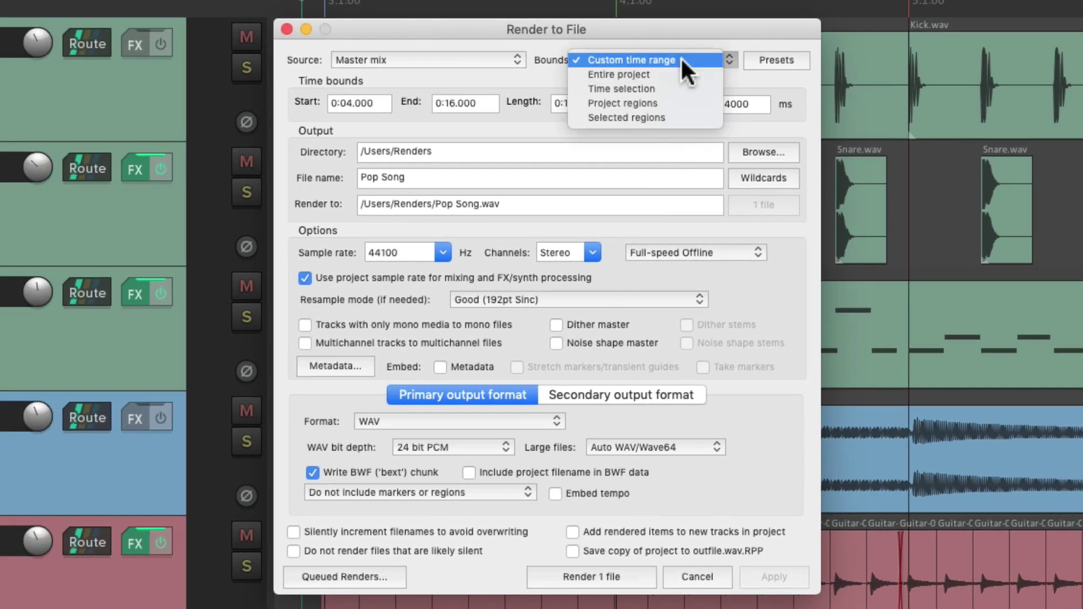
left_click(686, 102)
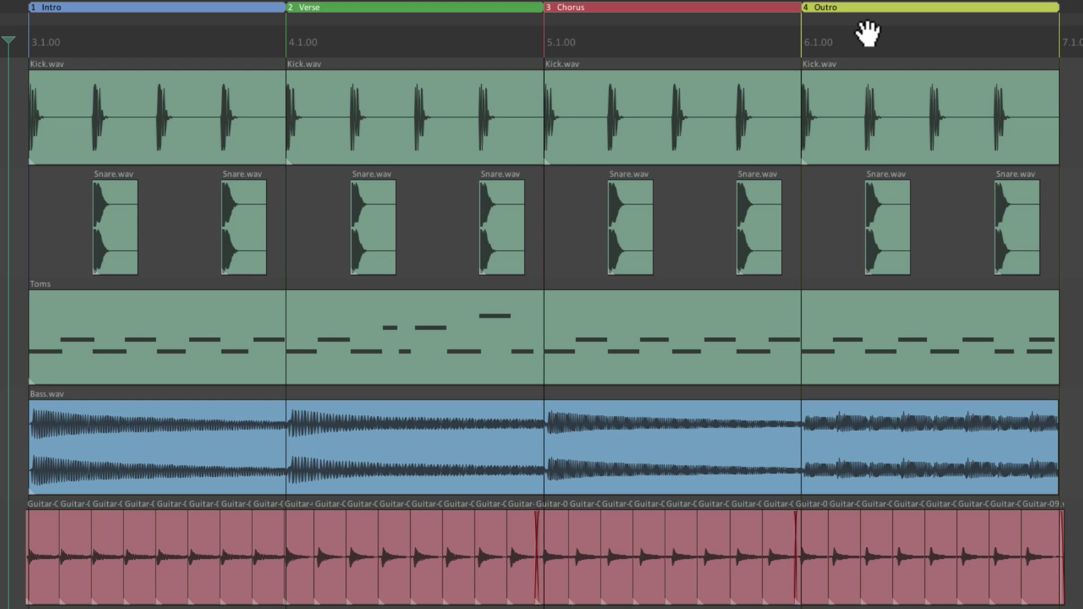
key("super+alt+r")
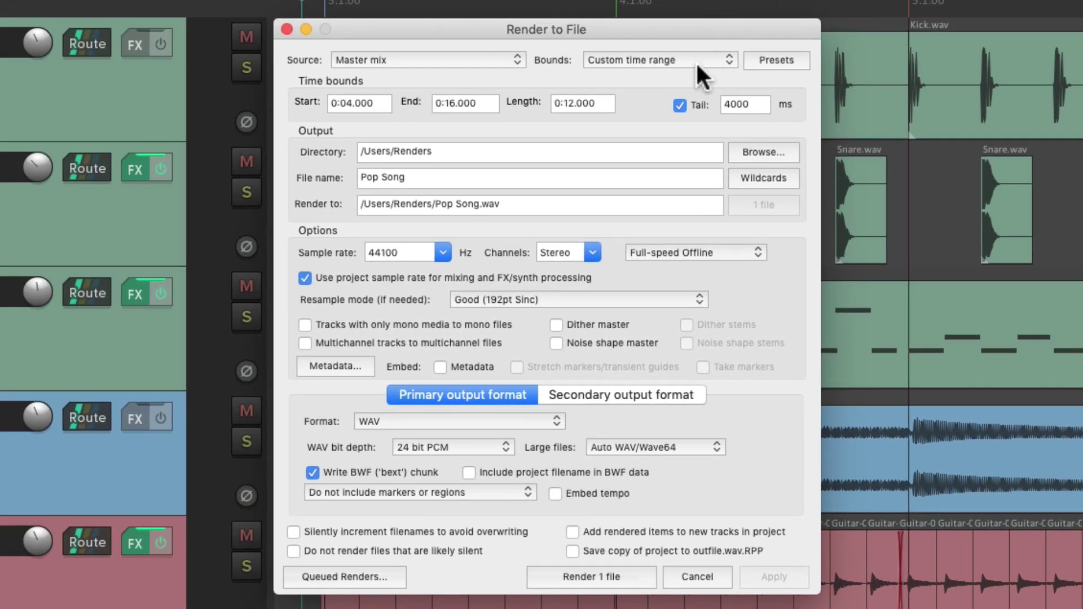
left_click(697, 62)
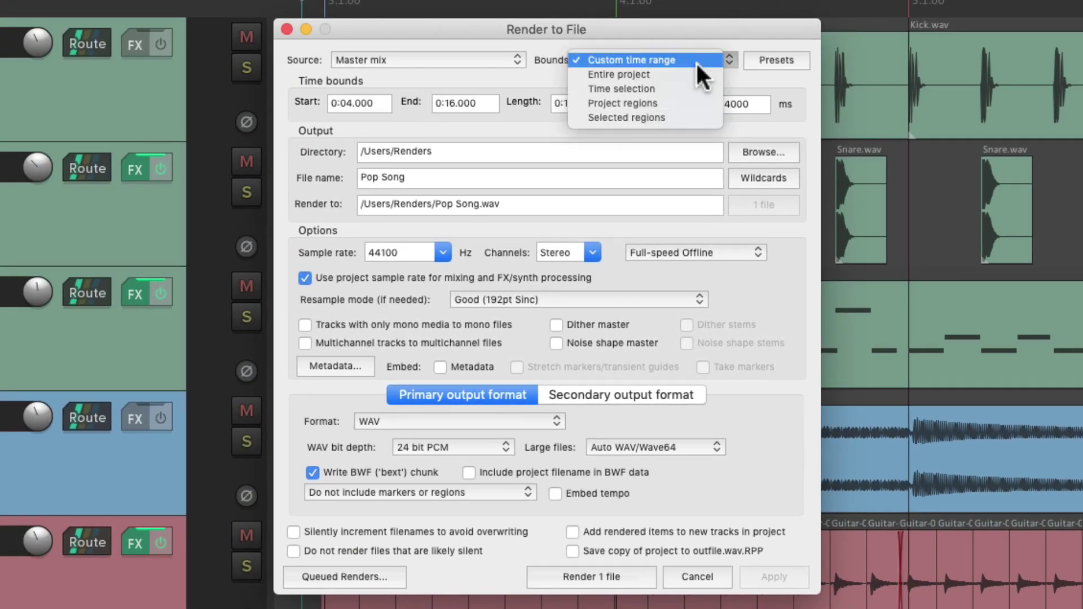
left_click(692, 101)
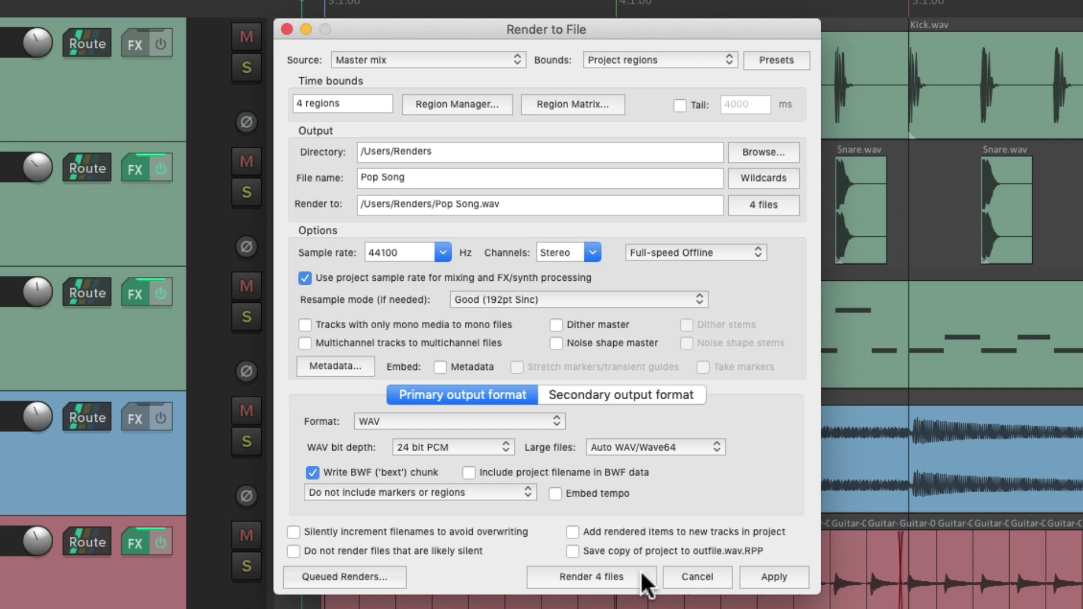
Step: Name the output files '$region - Pop Song' and render the four regions as separate WAVs
left_click(560, 178)
type("-")
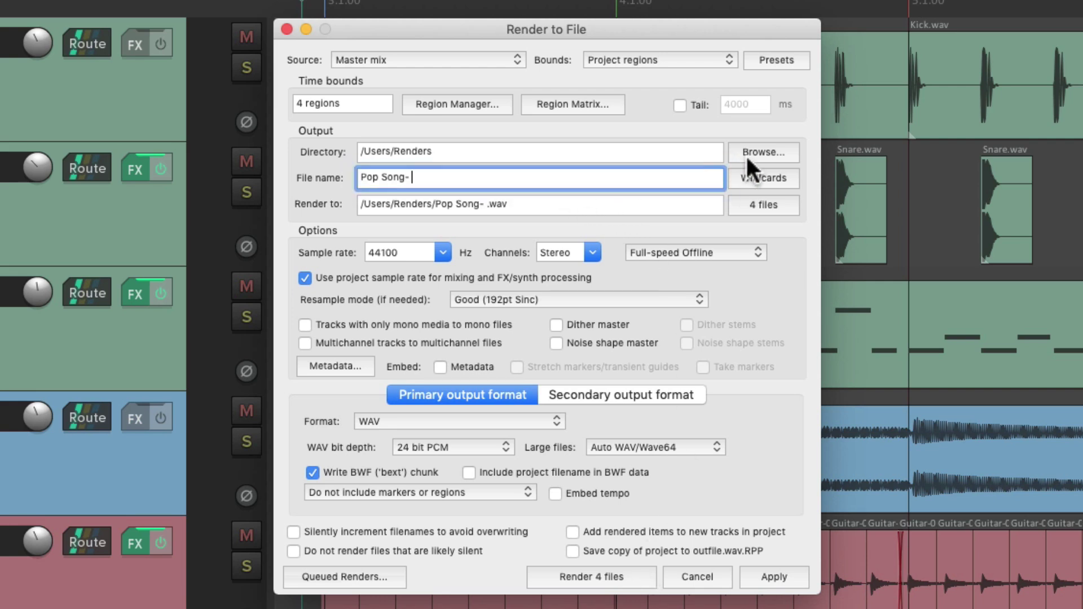
key("BackSpace")
key("BackSpace")
left_click(747, 175)
mouse_move(739, 212)
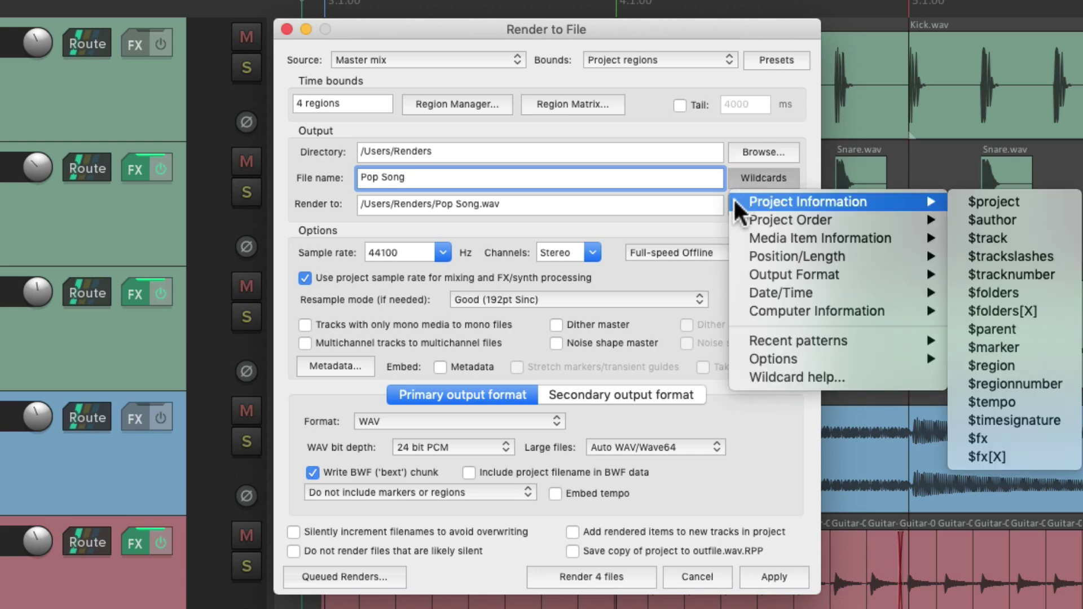
left_click(1053, 367)
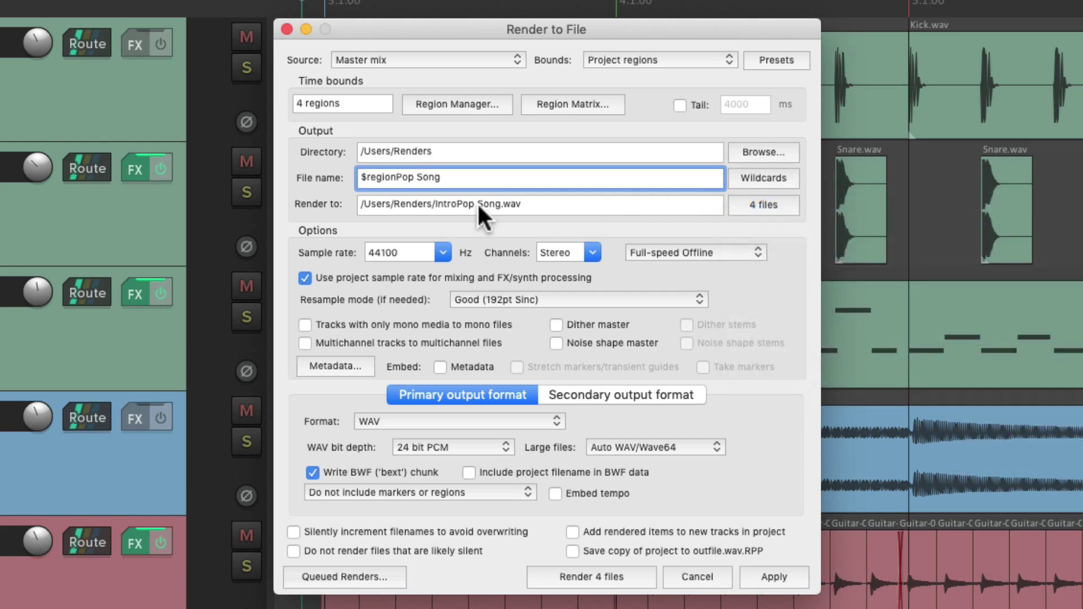
type("-")
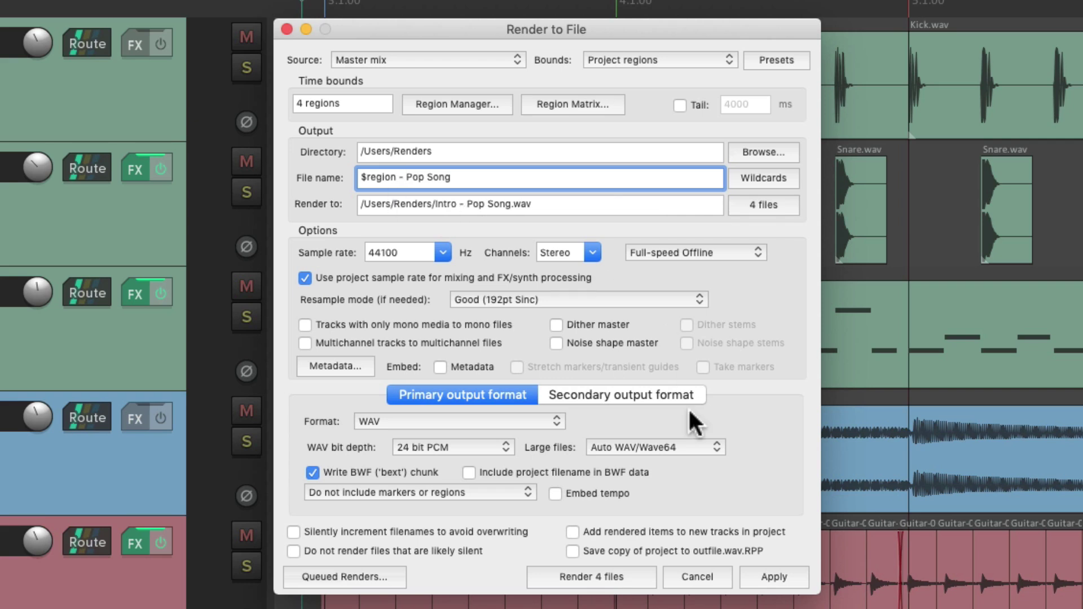
left_click(634, 574)
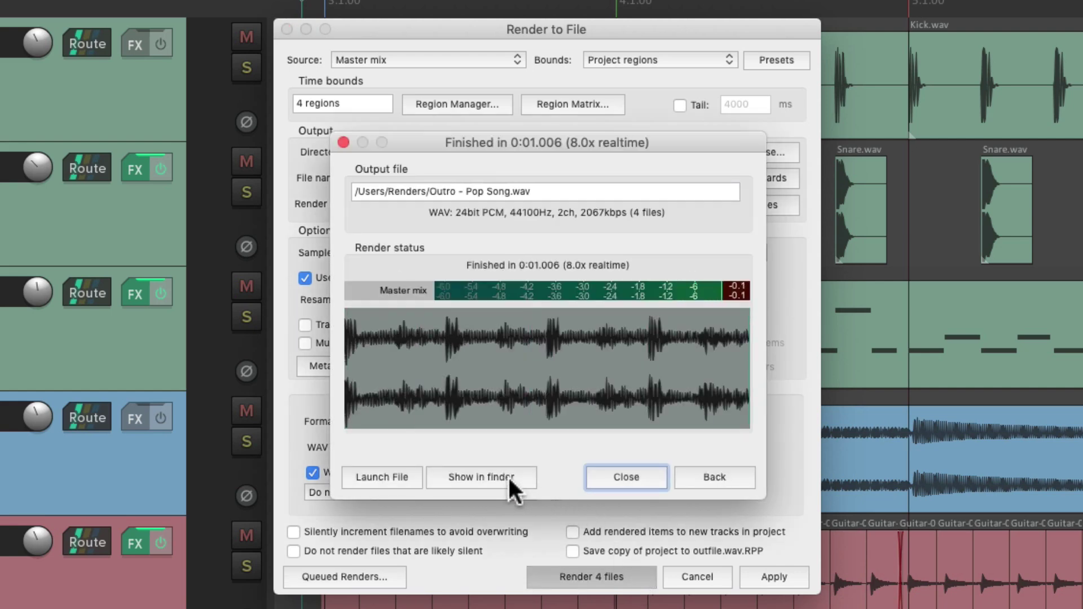
Step: Reveal the Renders folder and inspect the Intro, Verse, Chorus and Outro - Pop Song.wav files
left_click(507, 475)
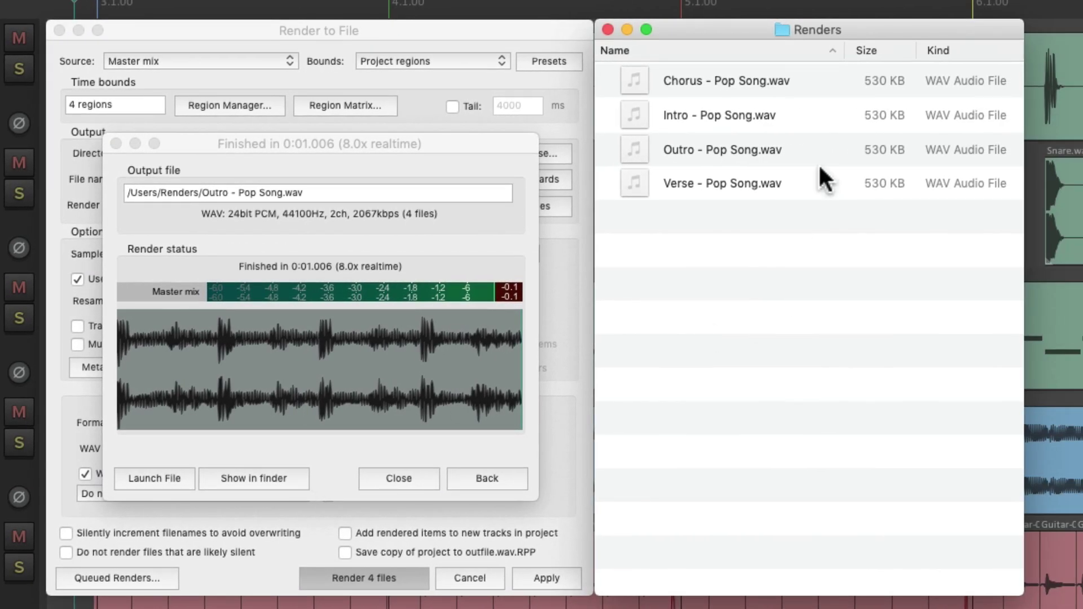
left_click(813, 113)
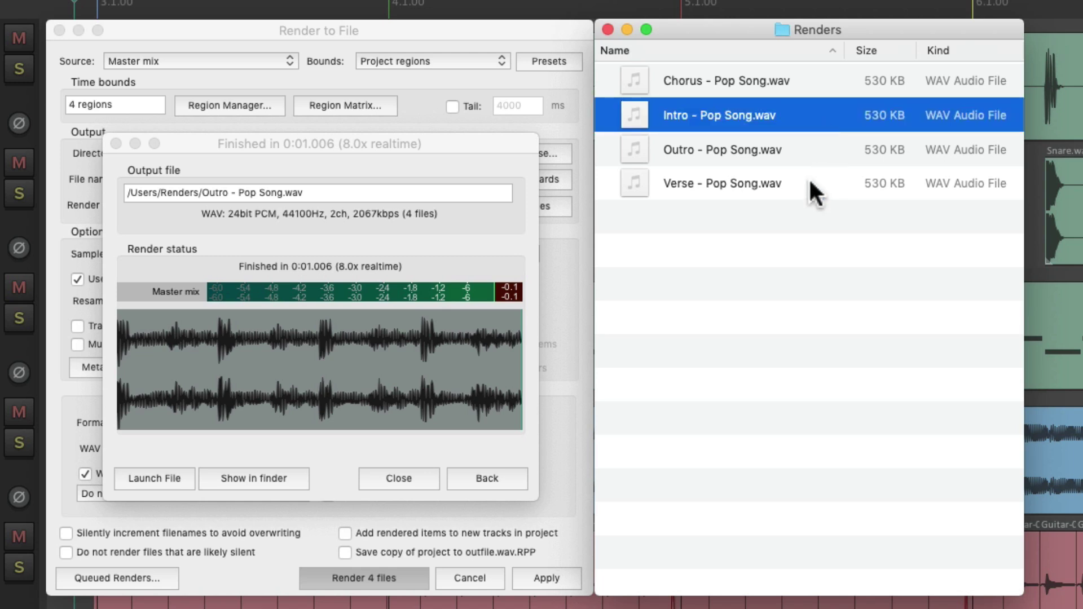
left_click(808, 181)
left_click(812, 84)
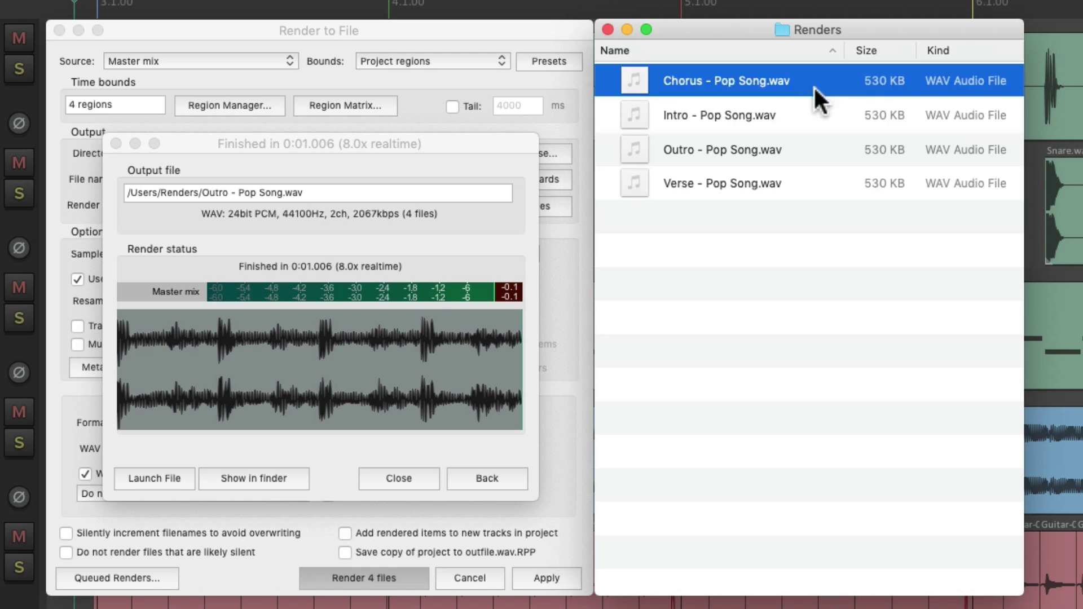
left_click(809, 151)
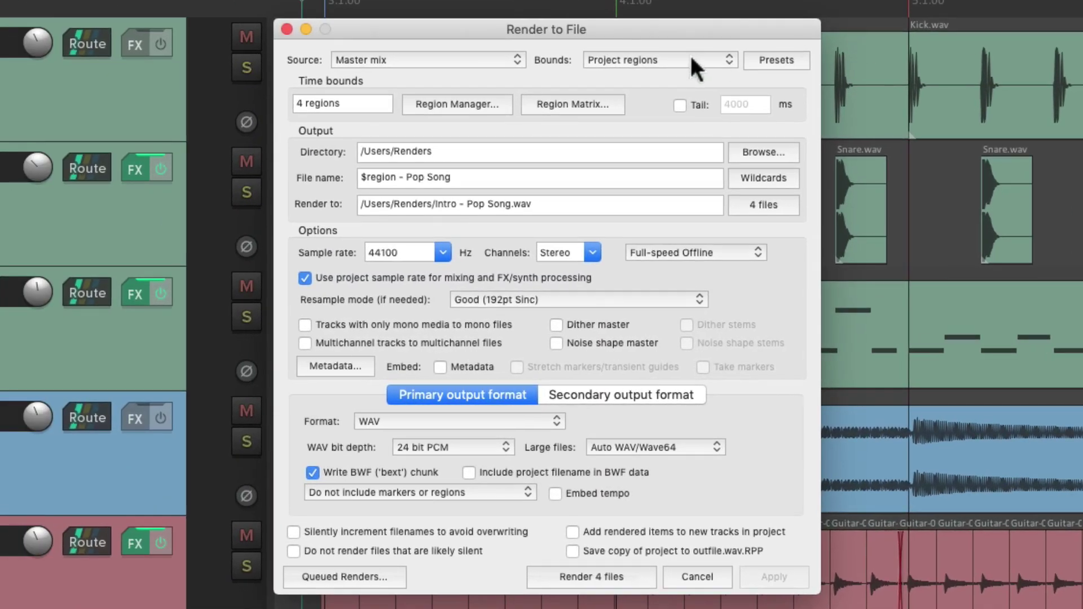
left_click(689, 53)
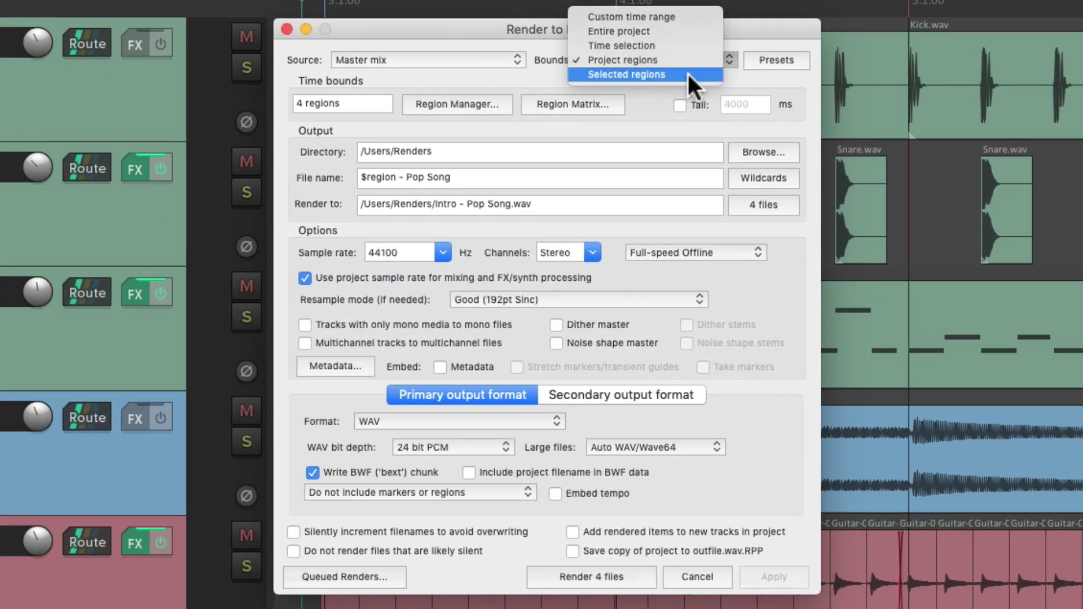
Step: Set render bounds to Selected regions and select only Intro and Chorus in the region list
left_click(688, 72)
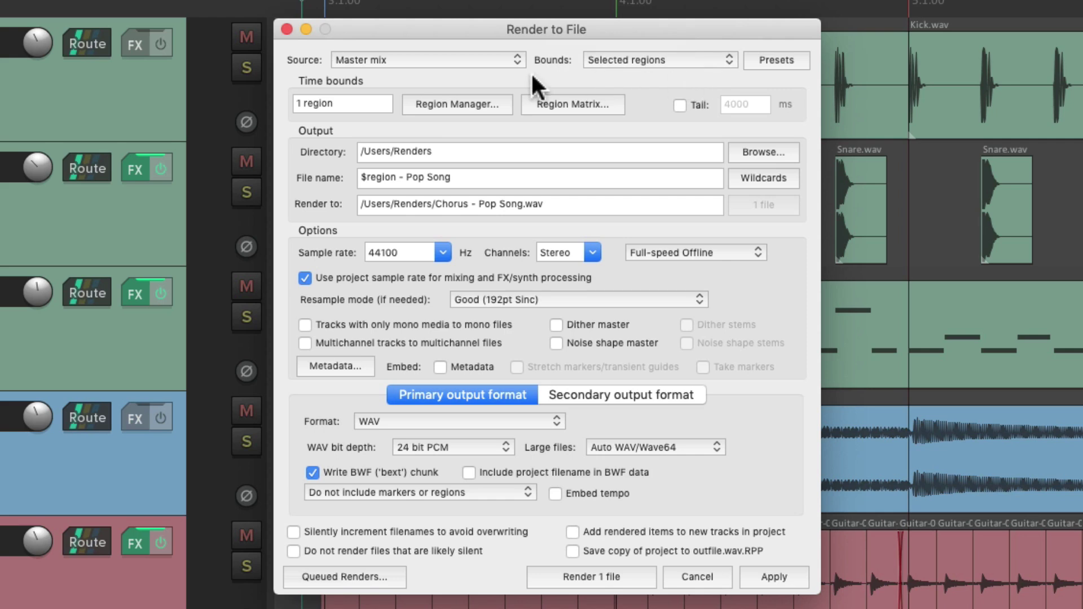
left_click(476, 103)
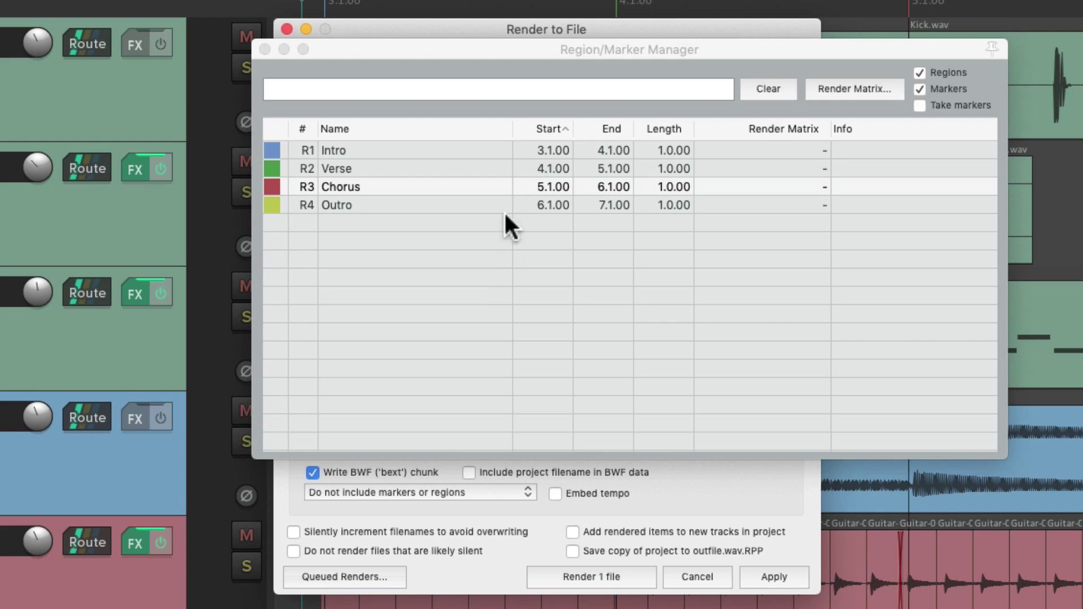
left_click(471, 150)
left_click(479, 186, "super")
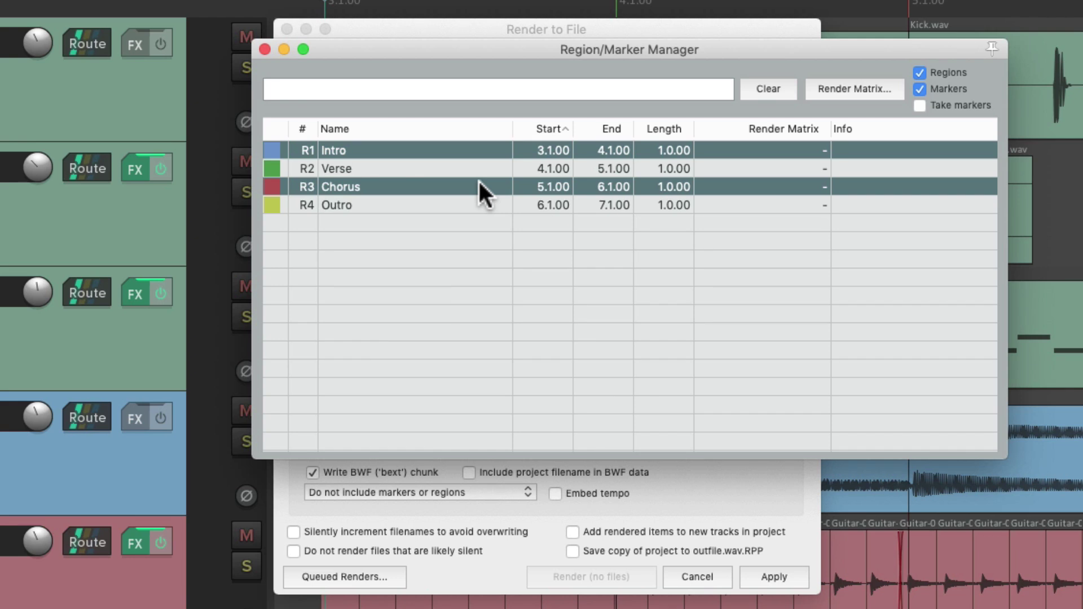
key("Escape")
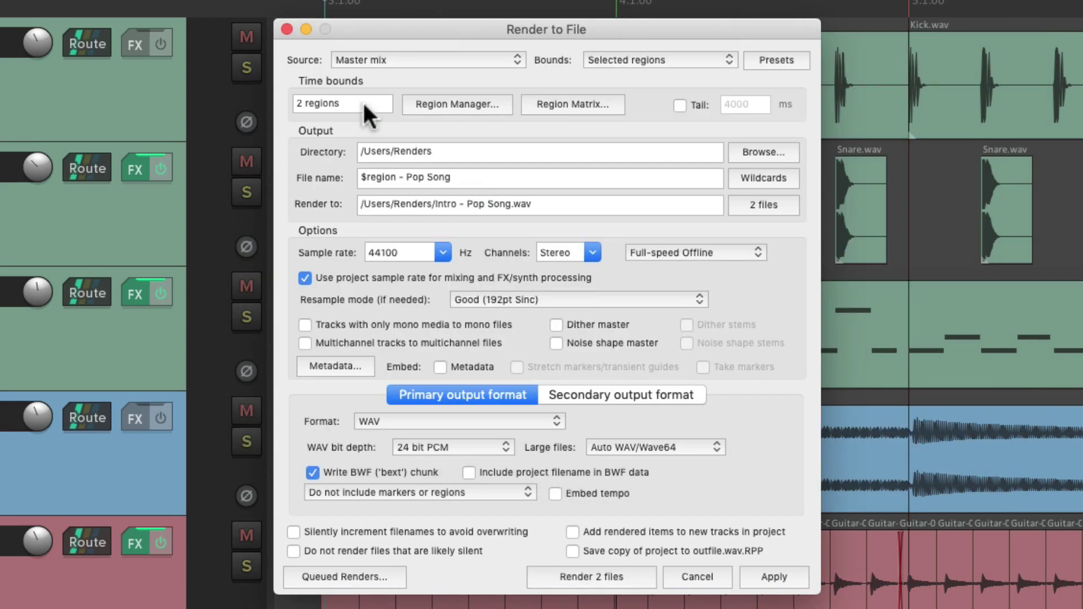
Step: Render the Intro and Chorus regions and check their two WAVs in the Renders folder
left_click(641, 571)
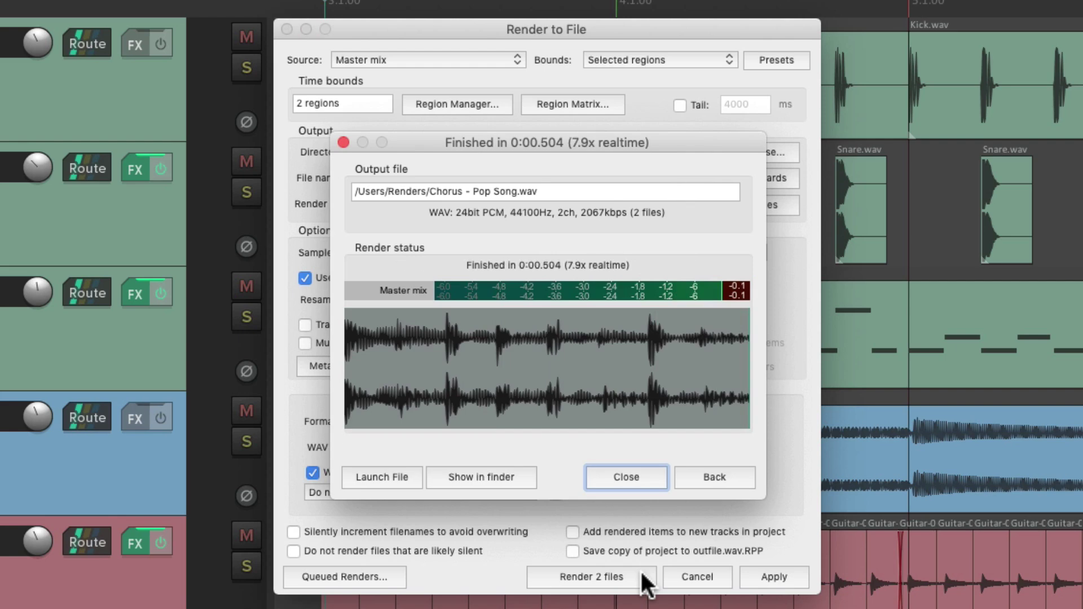
left_click(506, 476)
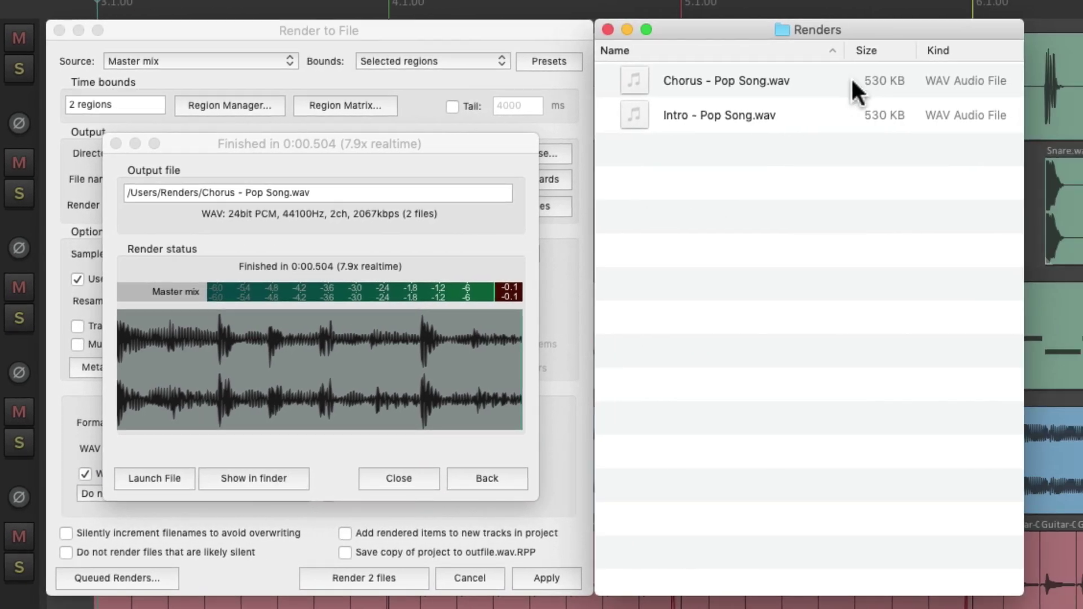
left_click(826, 109)
left_click(821, 78)
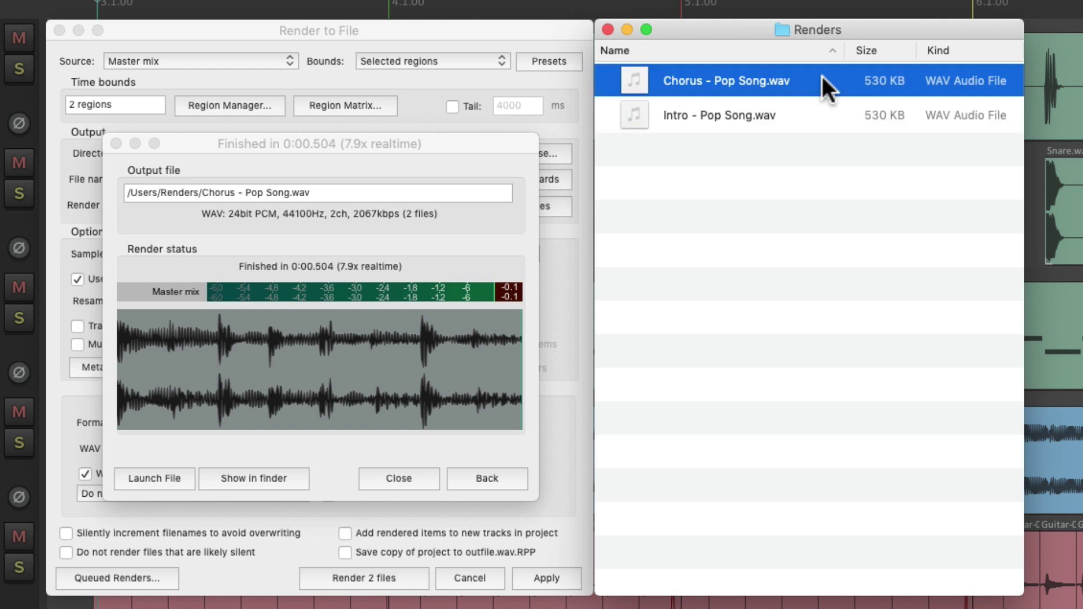
left_click(808, 111)
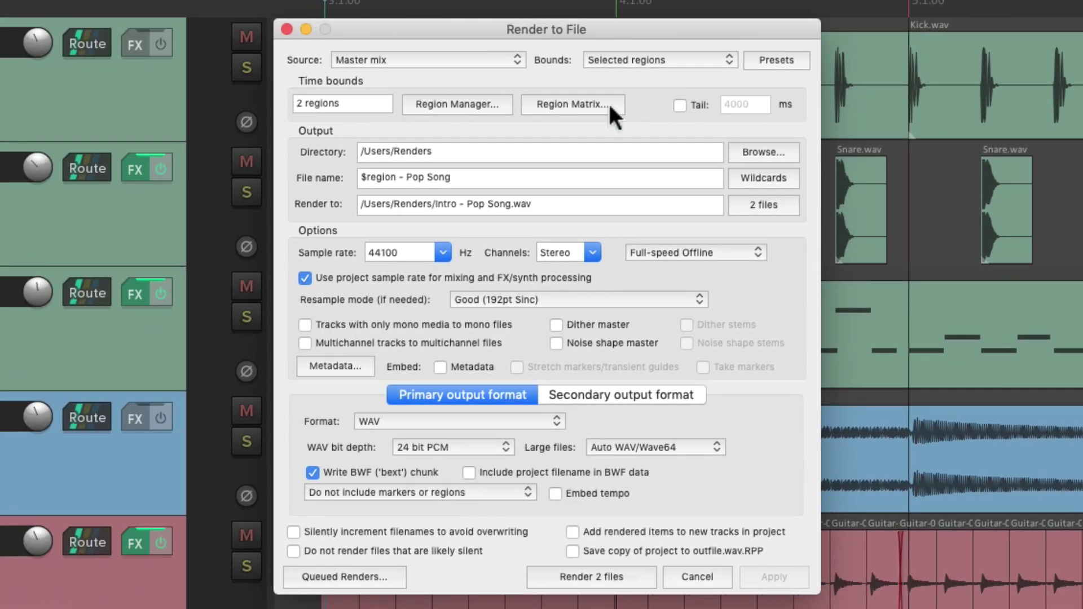
Step: Open the Region Render Matrix and tick Master mix for Verse and one more region, giving 2 files
left_click(465, 49)
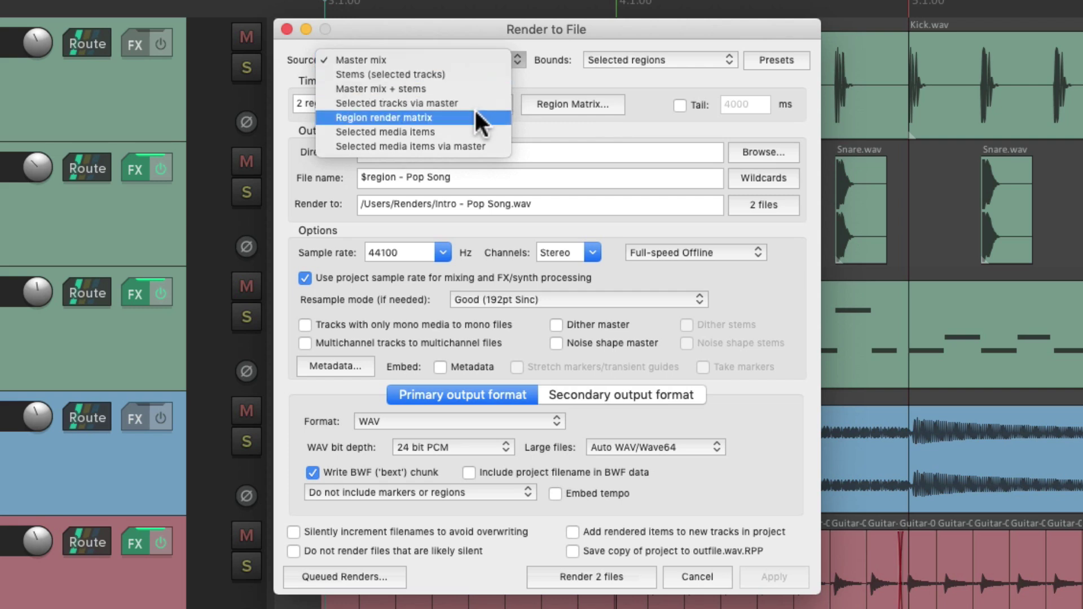
left_click(520, 68)
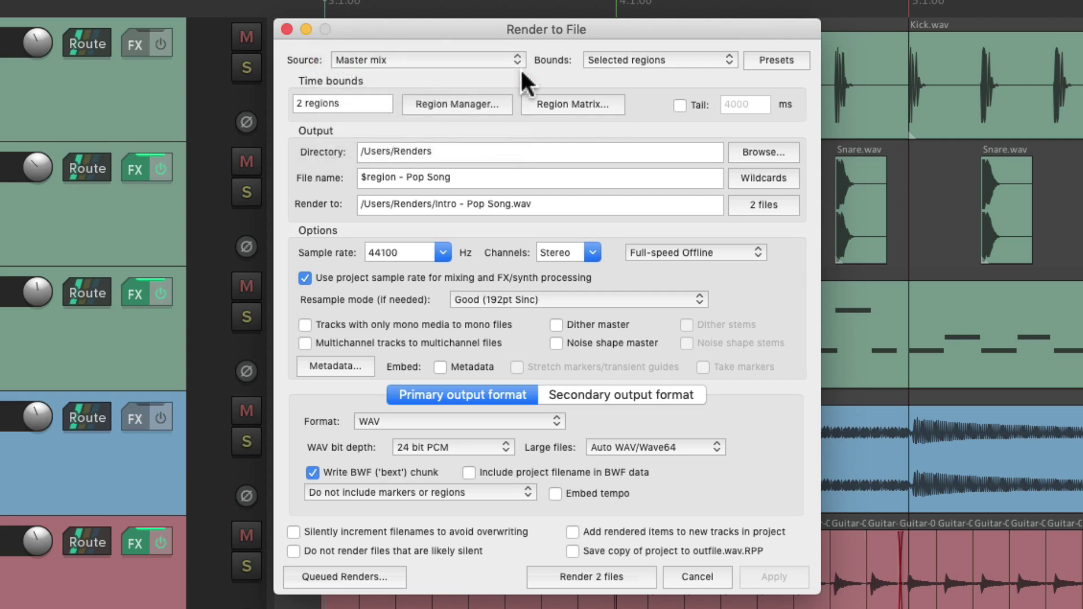
left_click(571, 103)
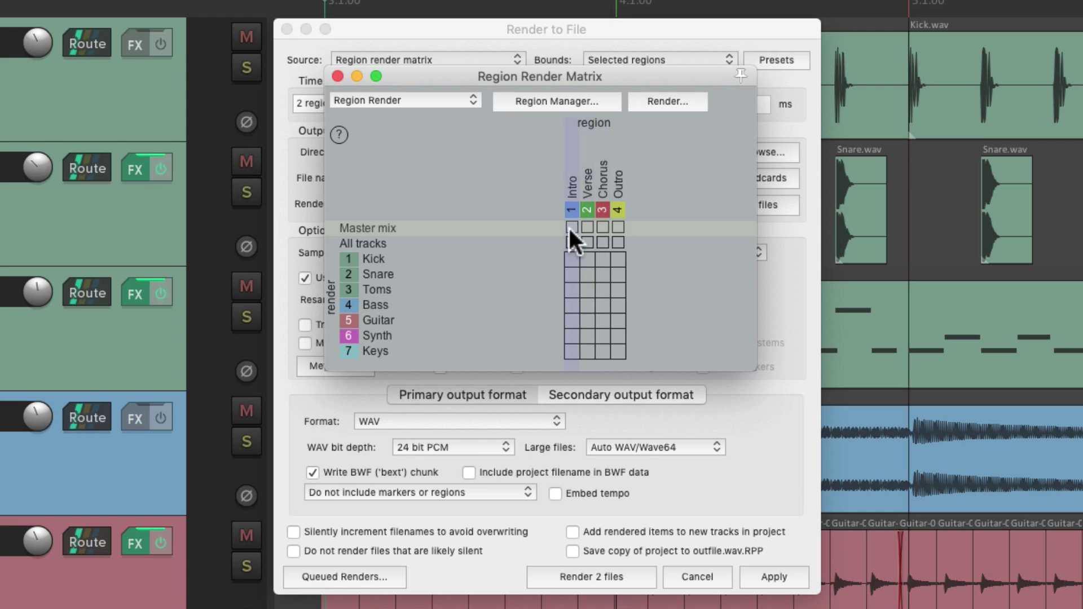
left_click(587, 227)
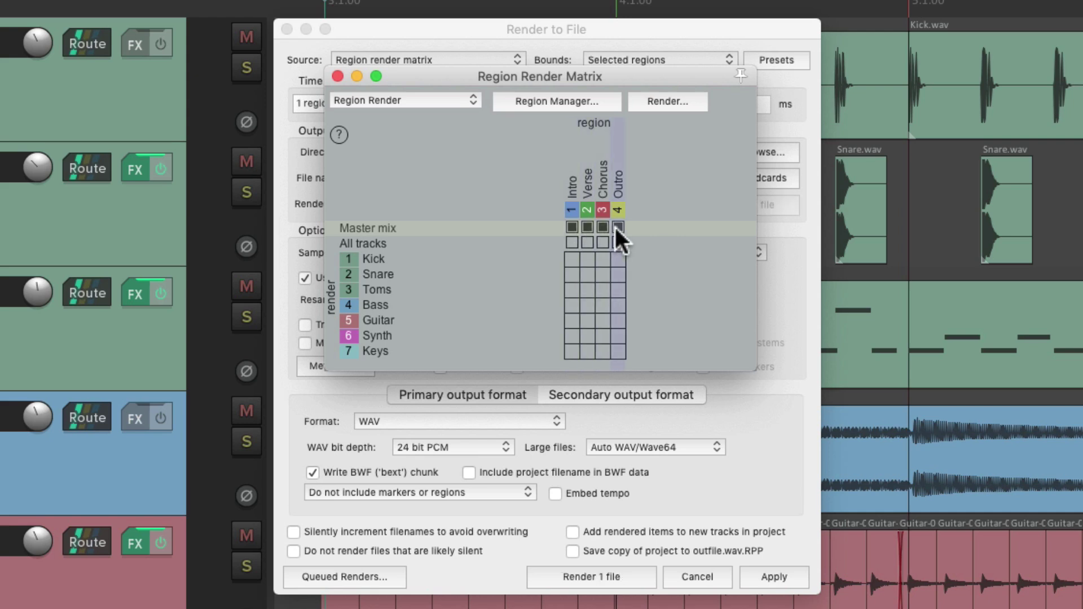
left_click(618, 227)
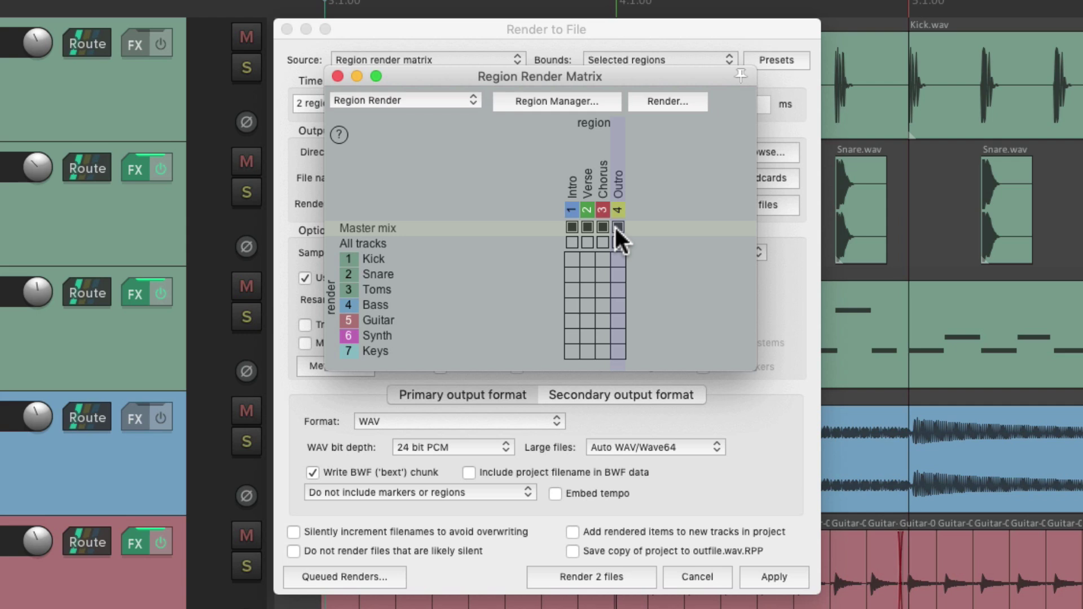
Step: Clear the Master mix row, then tick All tracks for Intro, Verse and Chorus and untick them again
left_click(617, 227)
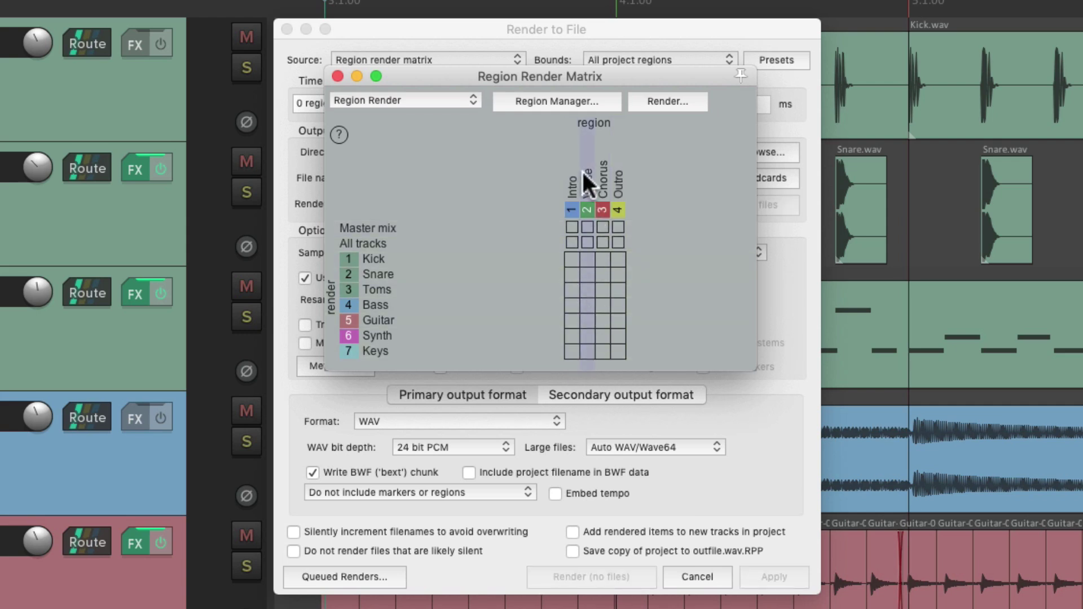
left_click(571, 240)
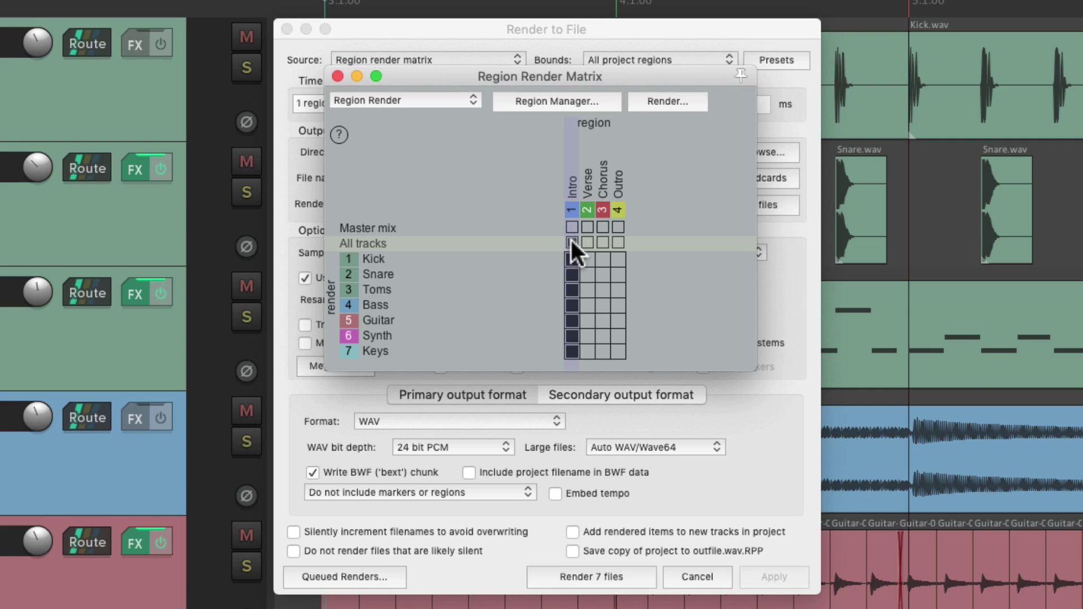
left_click(585, 242)
left_click(602, 241)
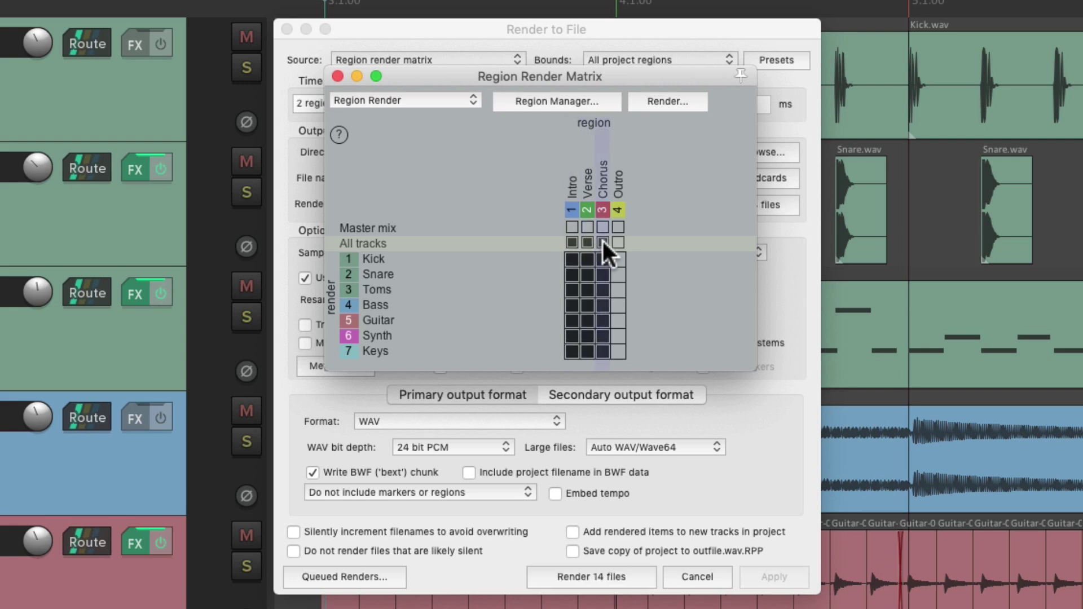
left_click(602, 241)
left_click(587, 242)
left_click(572, 241)
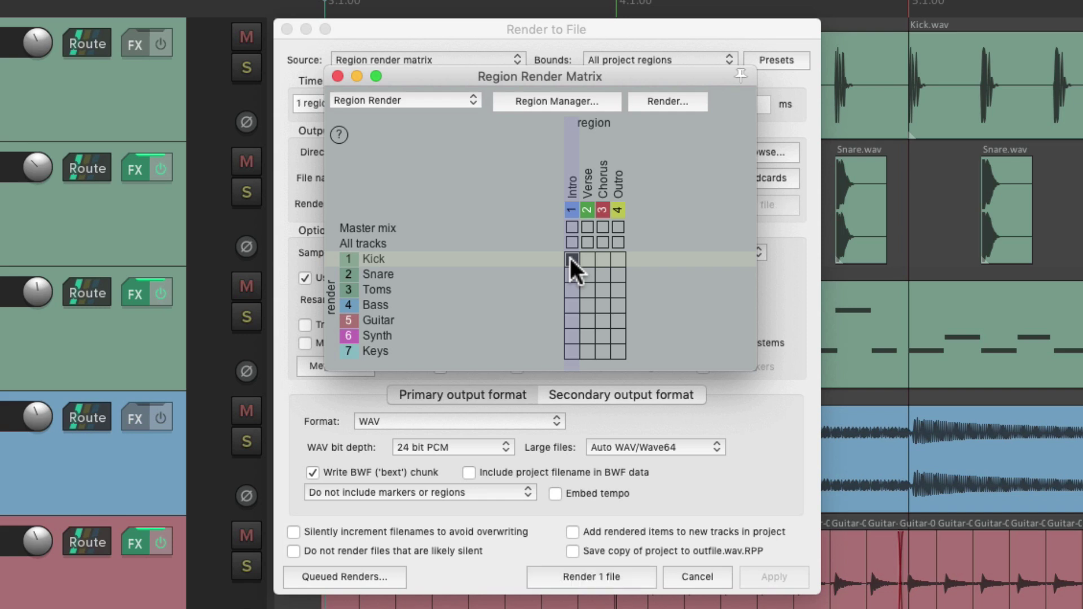
Step: Assign Kick to Intro and Chorus, Snare to Verse and Outro, and Toms and Bass to all regions
left_click(604, 259)
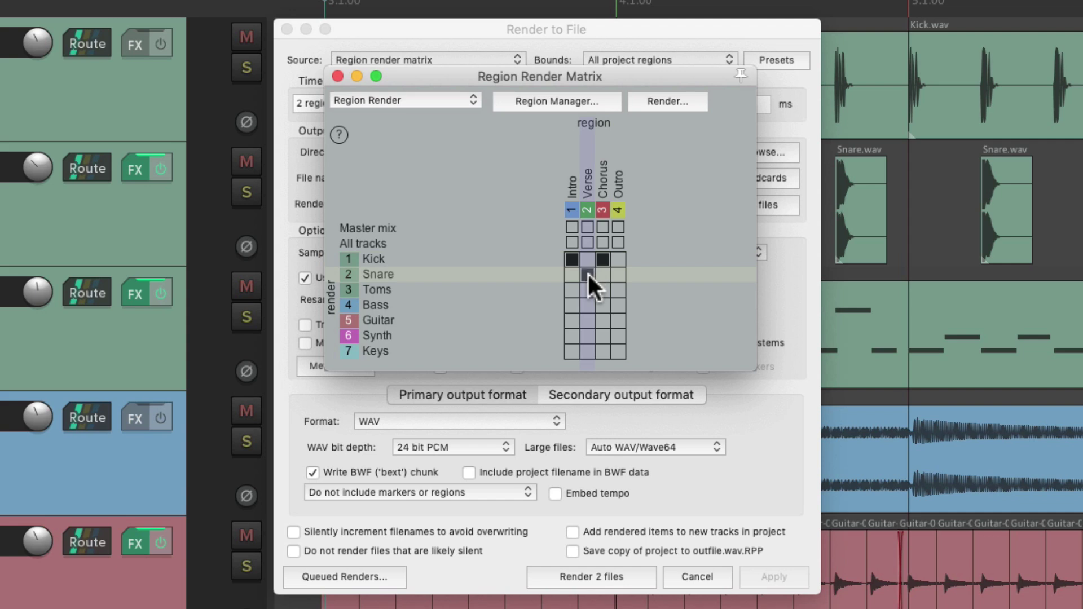
left_click(588, 274)
left_click(618, 274)
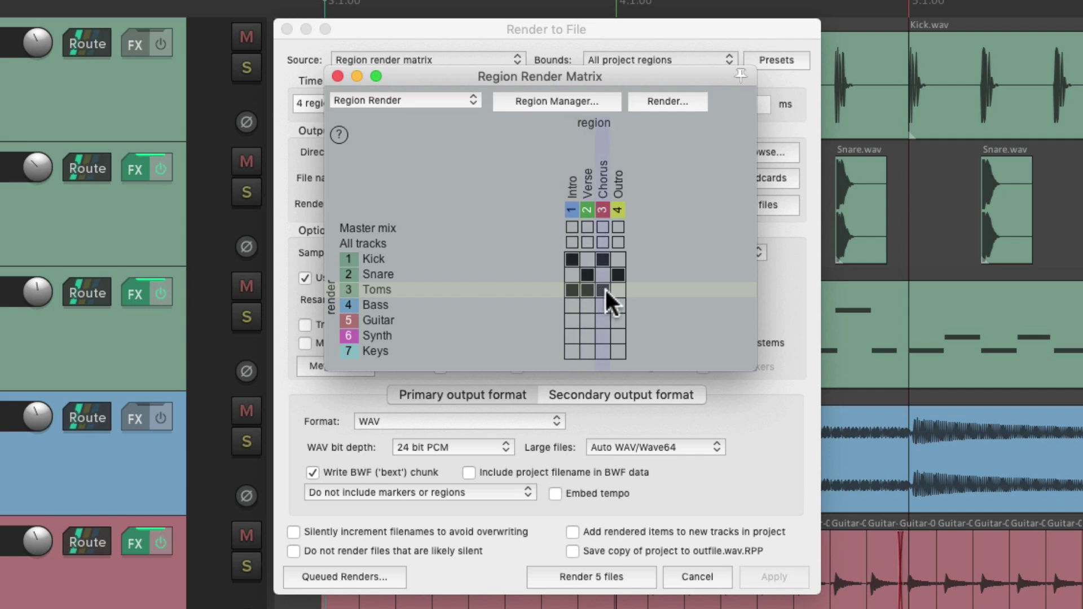
mouse_move(605, 289)
left_mouse_down()
mouse_move(603, 336)
mouse_move(574, 307)
mouse_move(617, 305)
left_mouse_up()
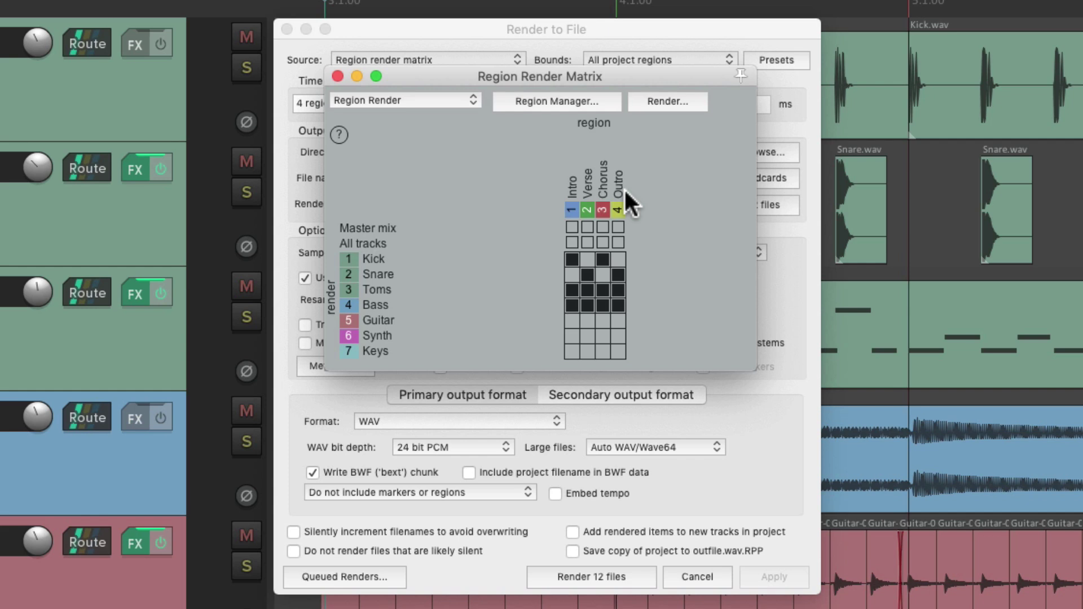
Step: Add $track to the file name, making '$region - $track - Pop Song', and render the 12 stems
left_click(662, 100)
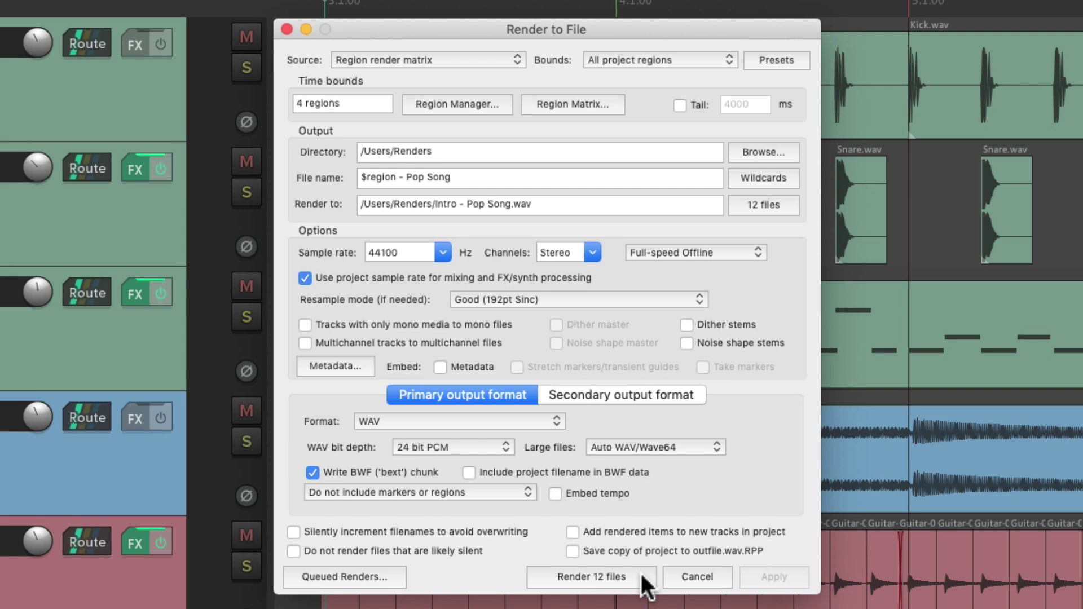
left_click(763, 173)
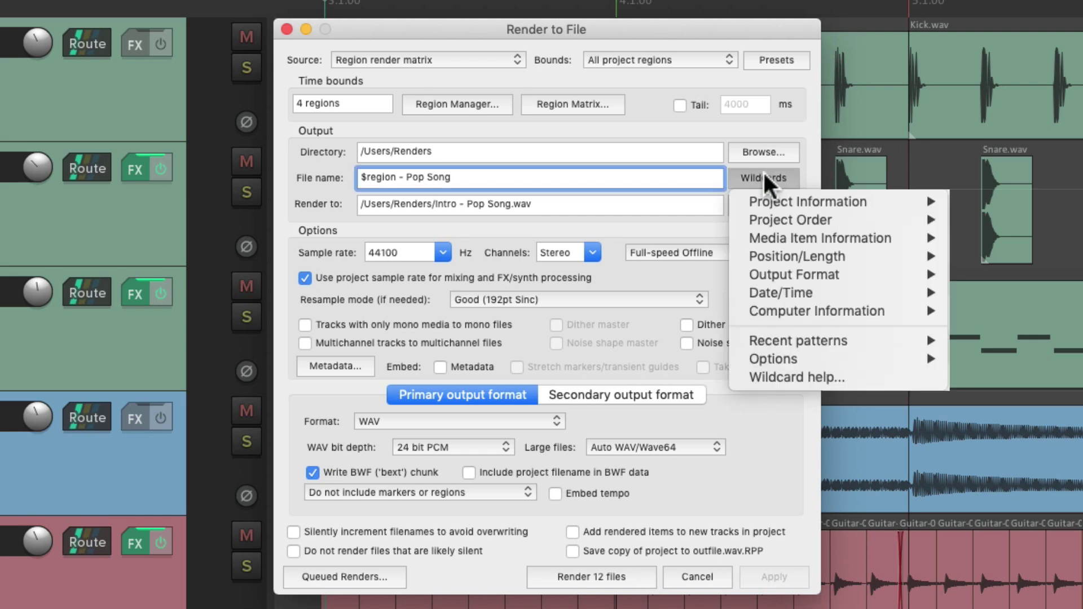
mouse_move(755, 194)
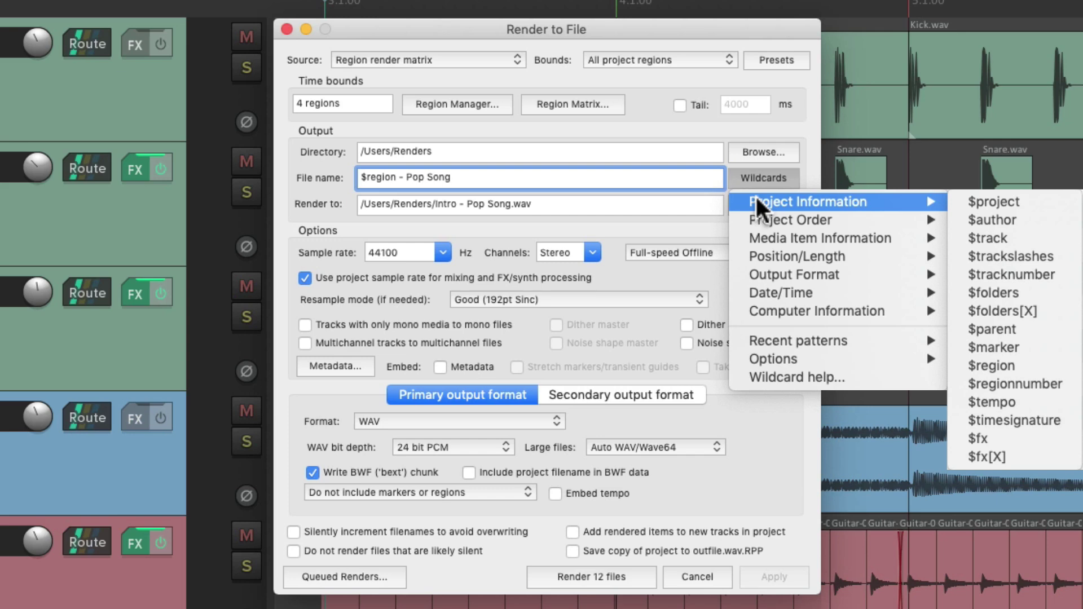
left_click(1034, 236)
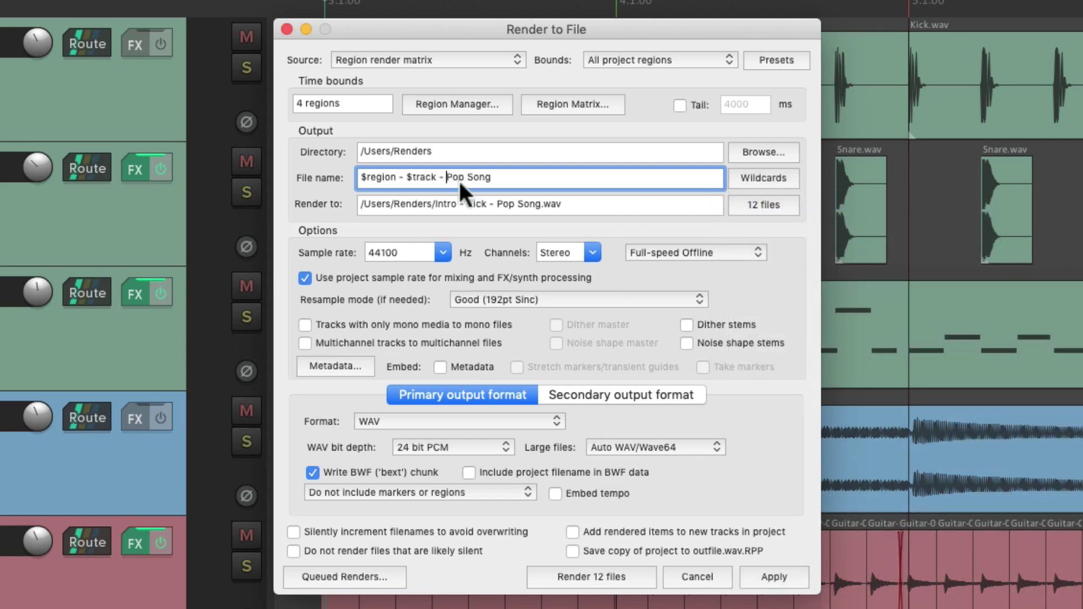
left_click(635, 571)
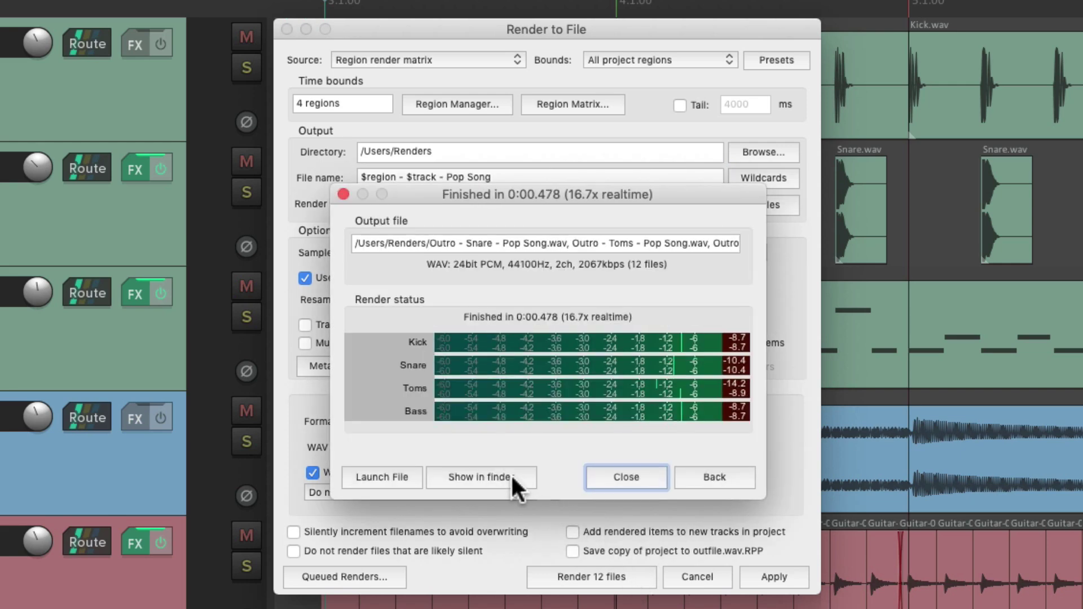
Step: Show the 12 stem WAVs in Finder and dismiss REAPER's render-finished summary
left_click(511, 477)
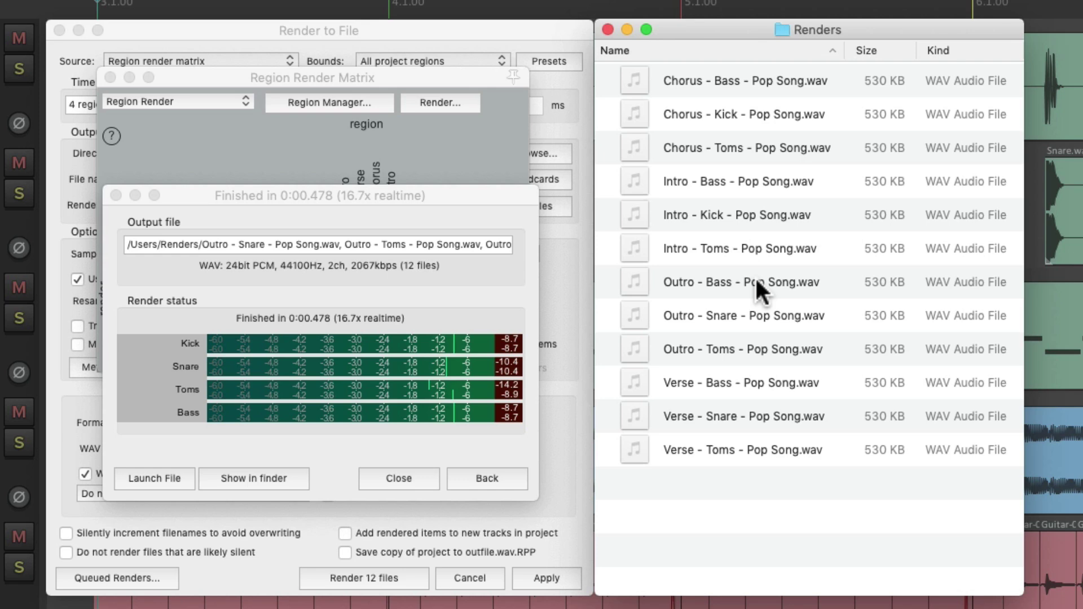
left_click(477, 472)
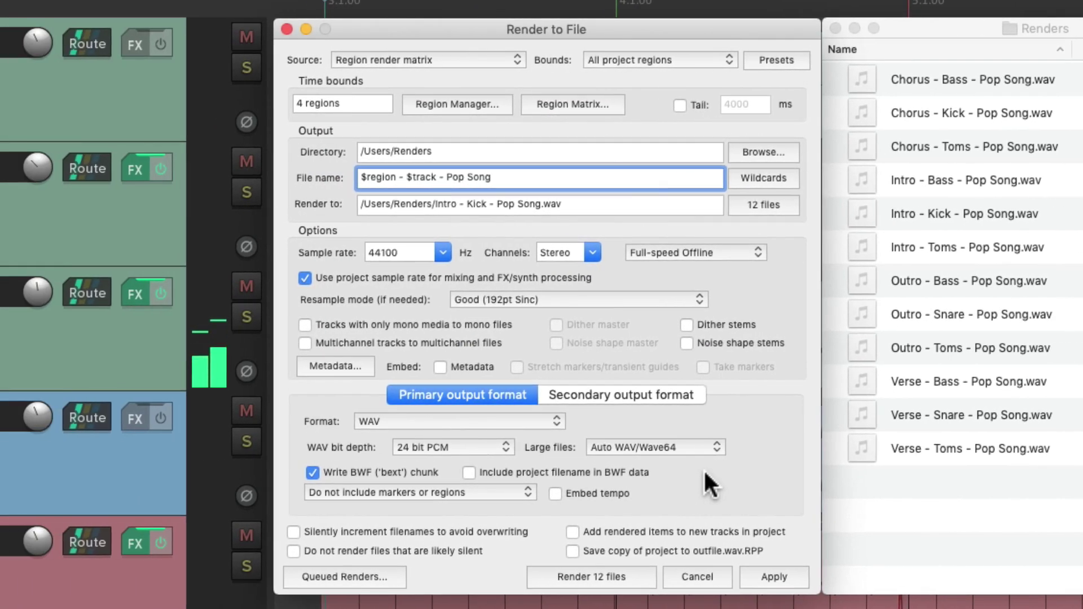
left_click(609, 107)
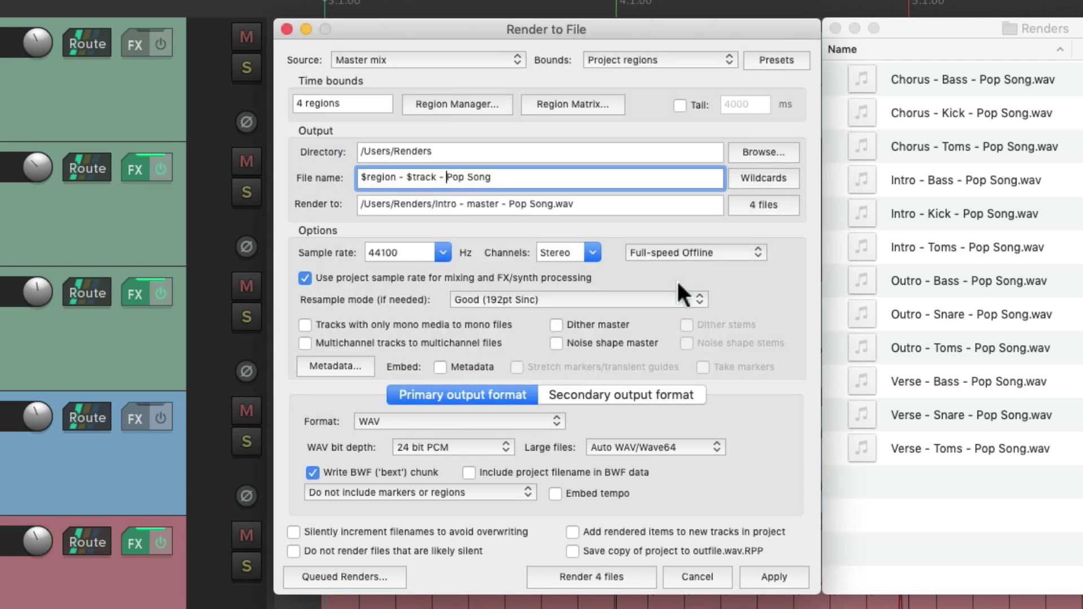
Step: Set bounds to Time selection (0:00.000–0:16.094, 4000 ms tail) with Master mix as source, one file
left_click(679, 57)
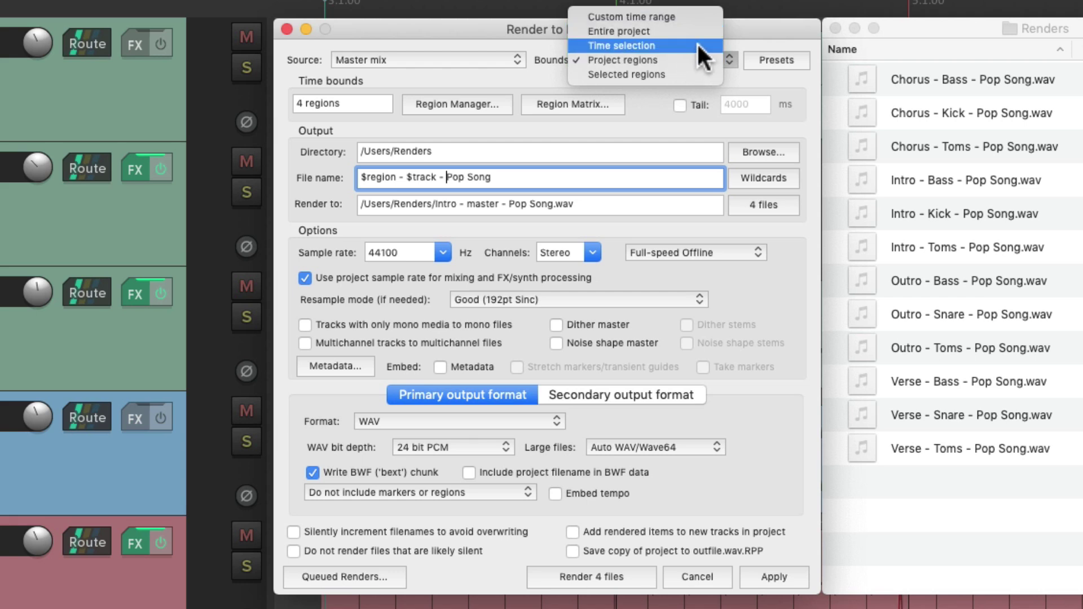
left_click(698, 45)
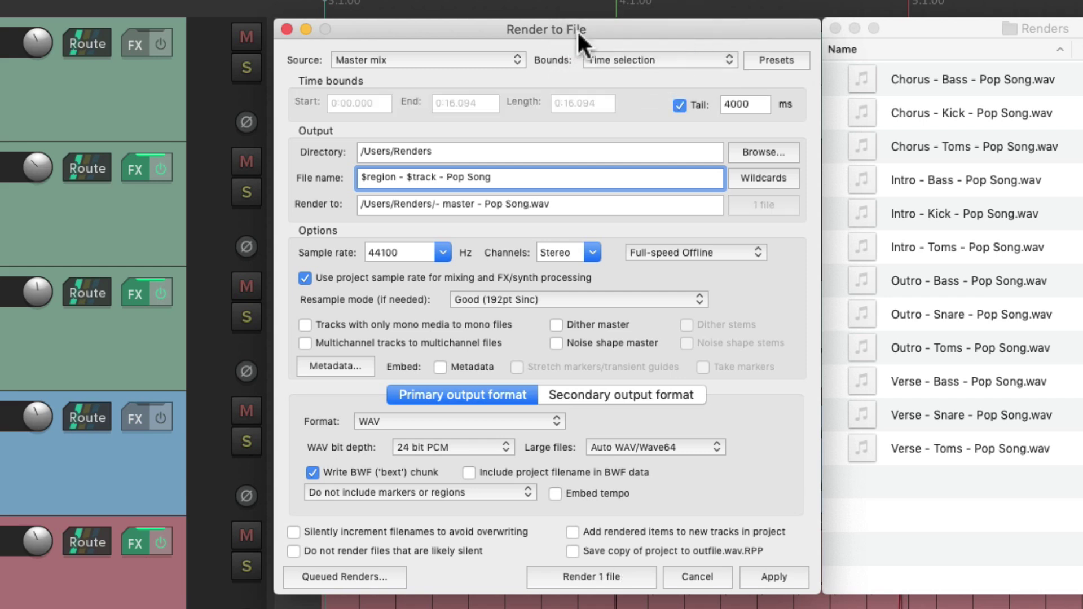
left_click(483, 54)
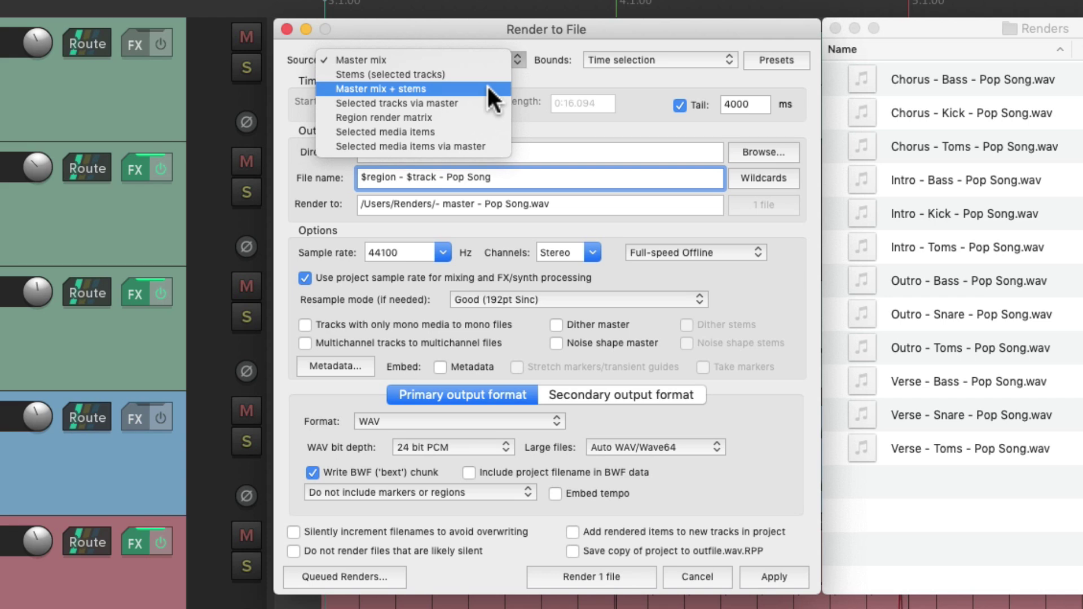
left_click(542, 81)
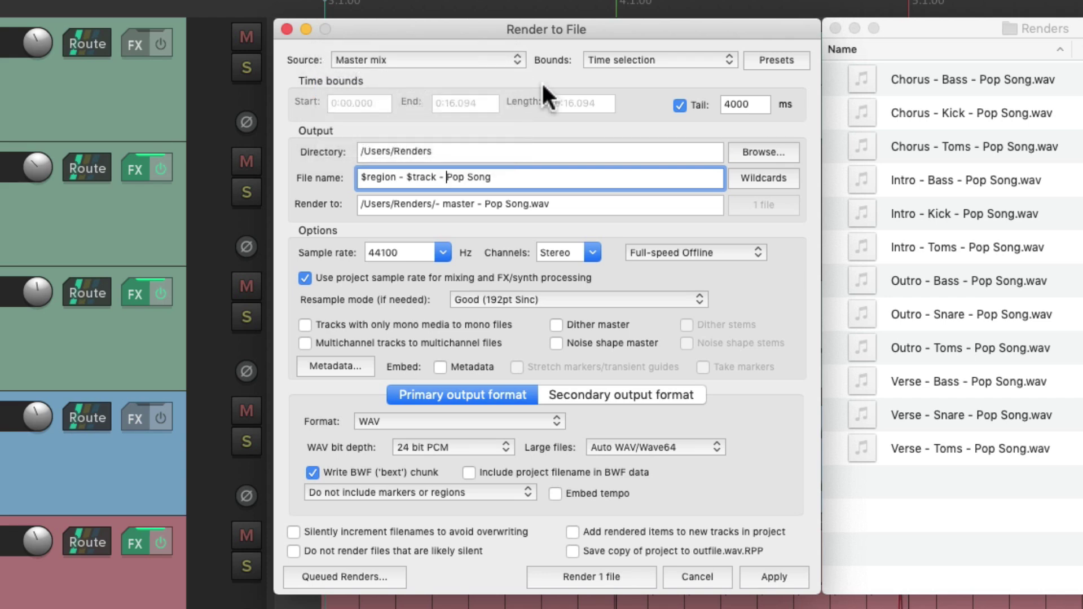